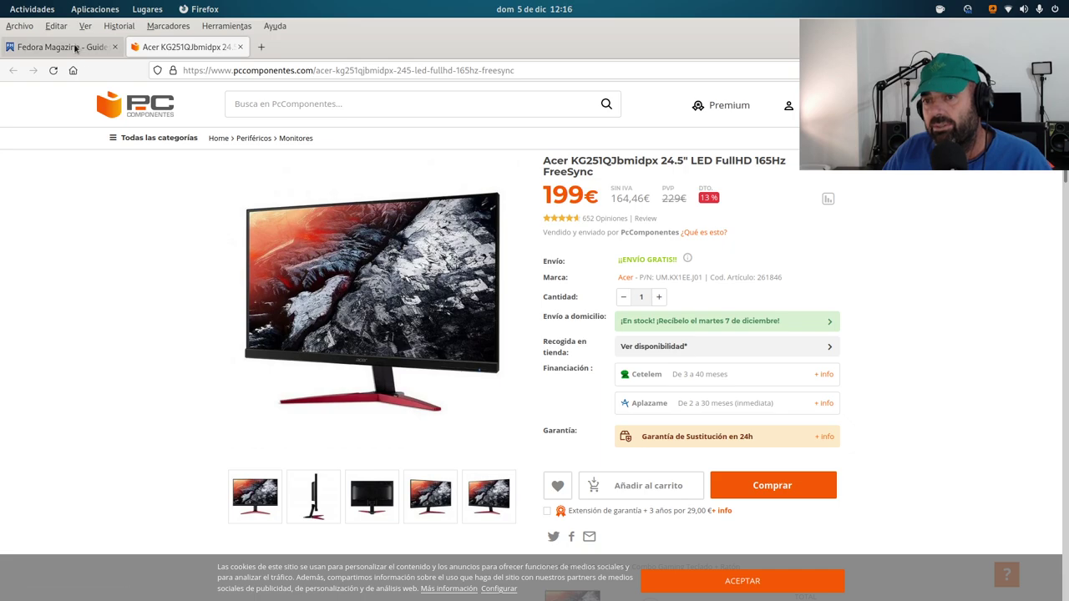
Step: Open the Fedora Magazine article "Introduce the different Fedora Linux editions" and skim it through to the Conclusion
click(75, 47)
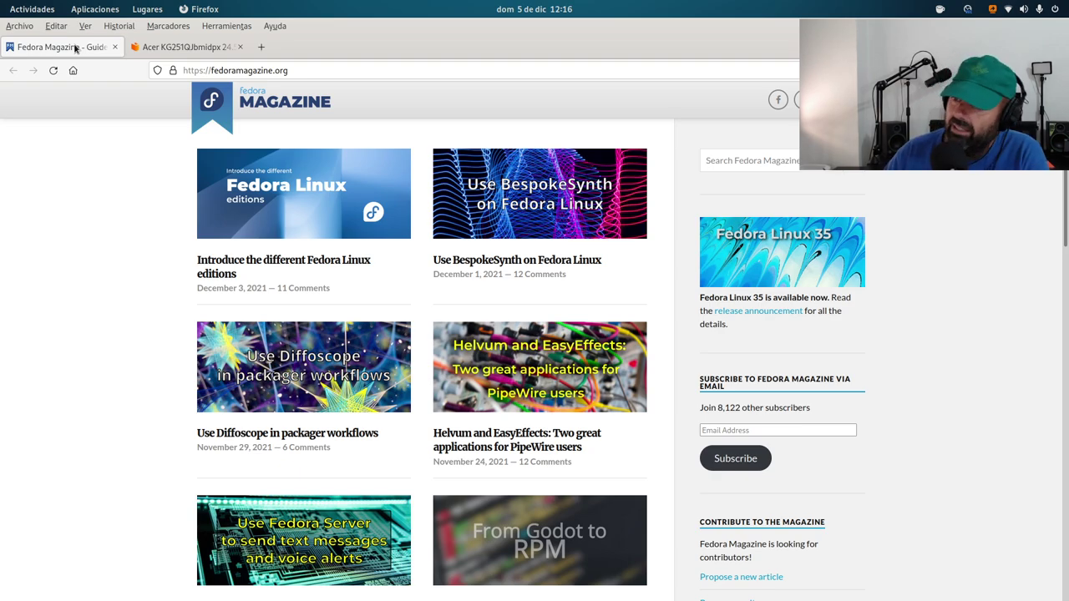
click(249, 260)
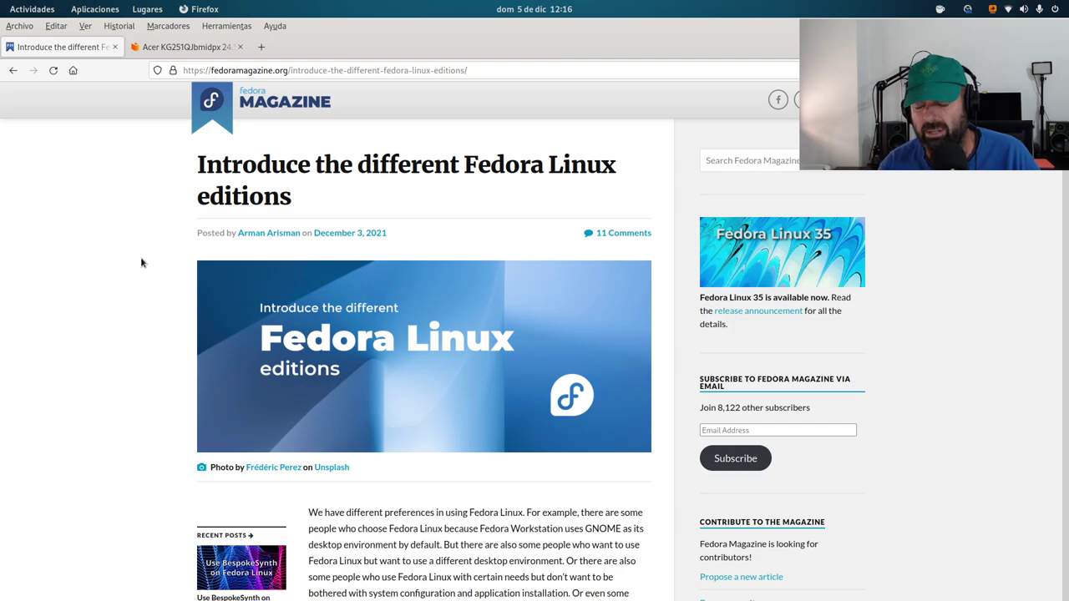
scroll(215, 267, down, 10)
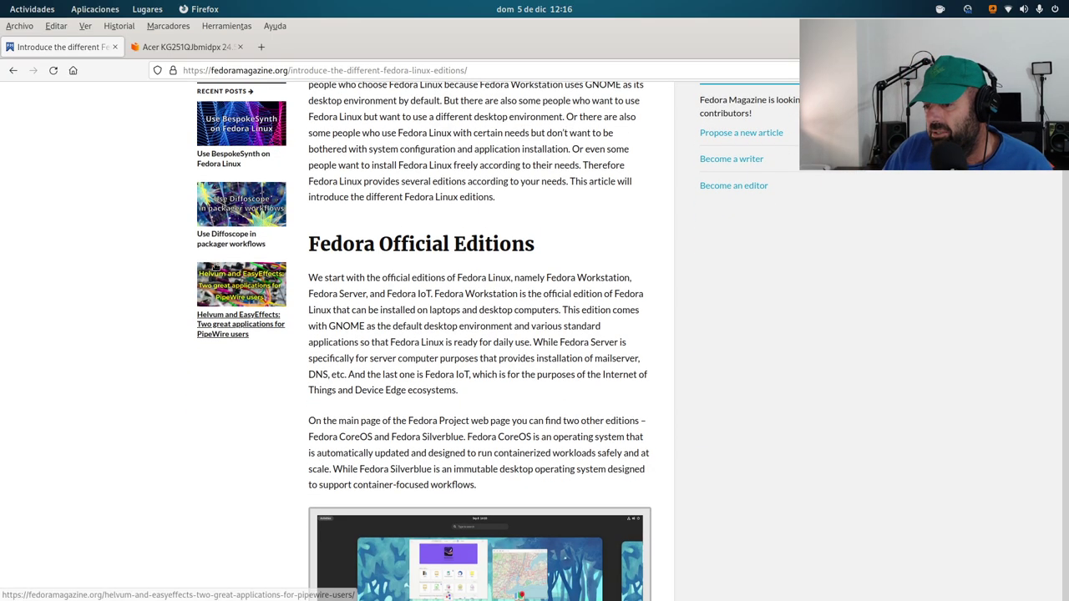
scroll(215, 267, down, 5)
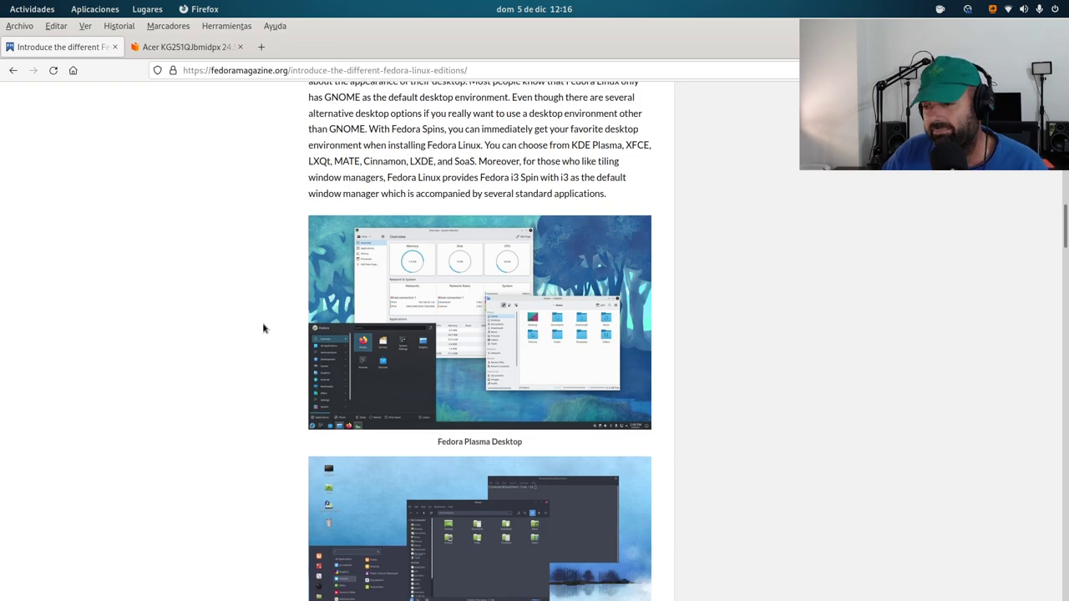
scroll(261, 326, down, 4)
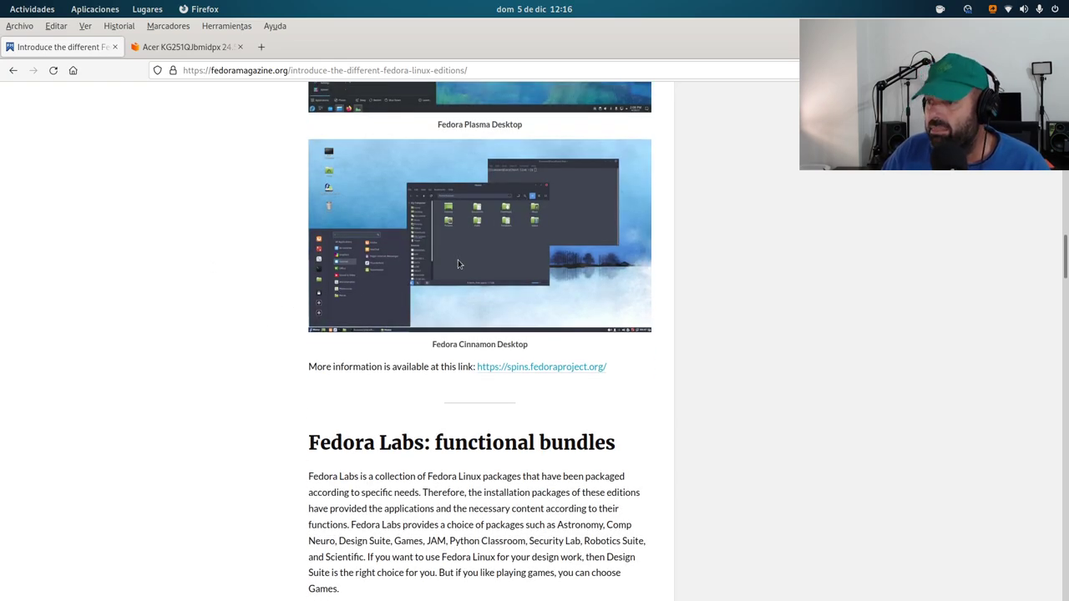
scroll(458, 264, down, 1)
scroll(458, 264, down, 12)
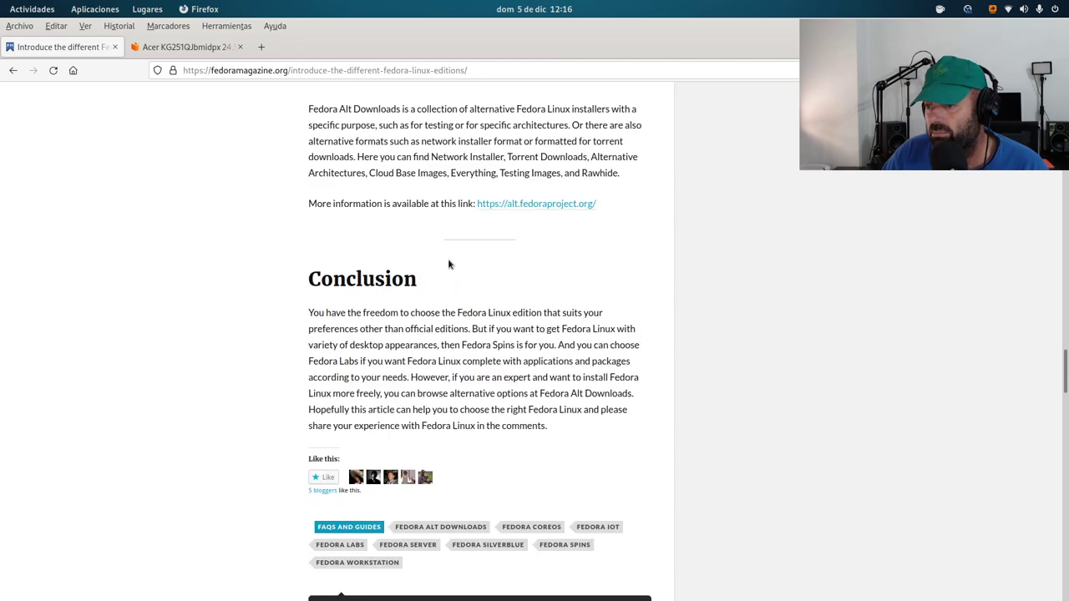
Step: Examine the article's Fedora Official Editions and Fedora Spins sections, including the desktop screenshots
scroll(449, 265, up, 15)
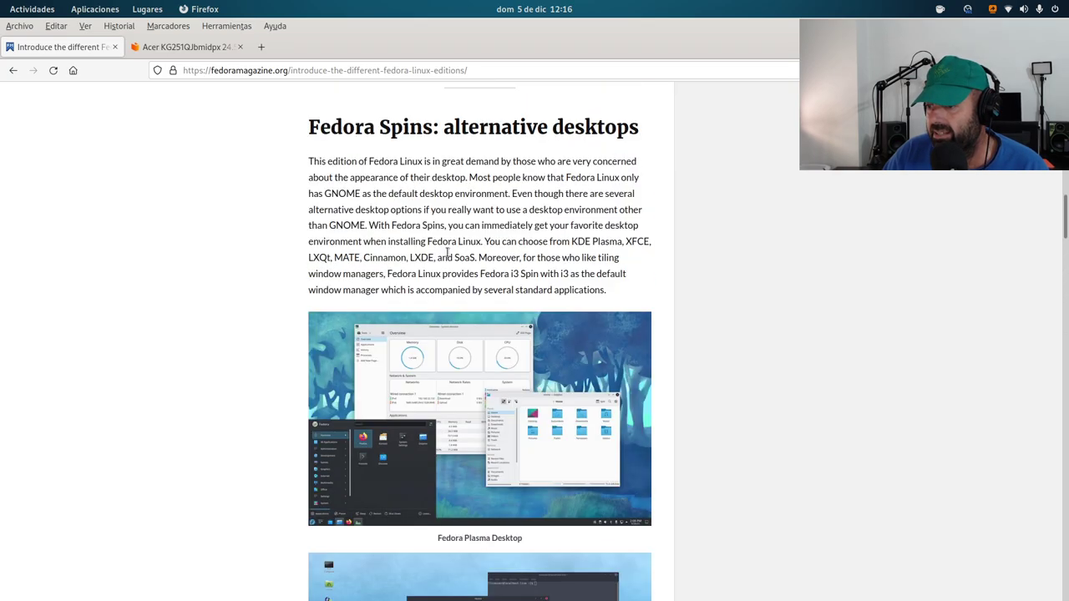
scroll(447, 253, down, 5)
scroll(446, 253, up, 18)
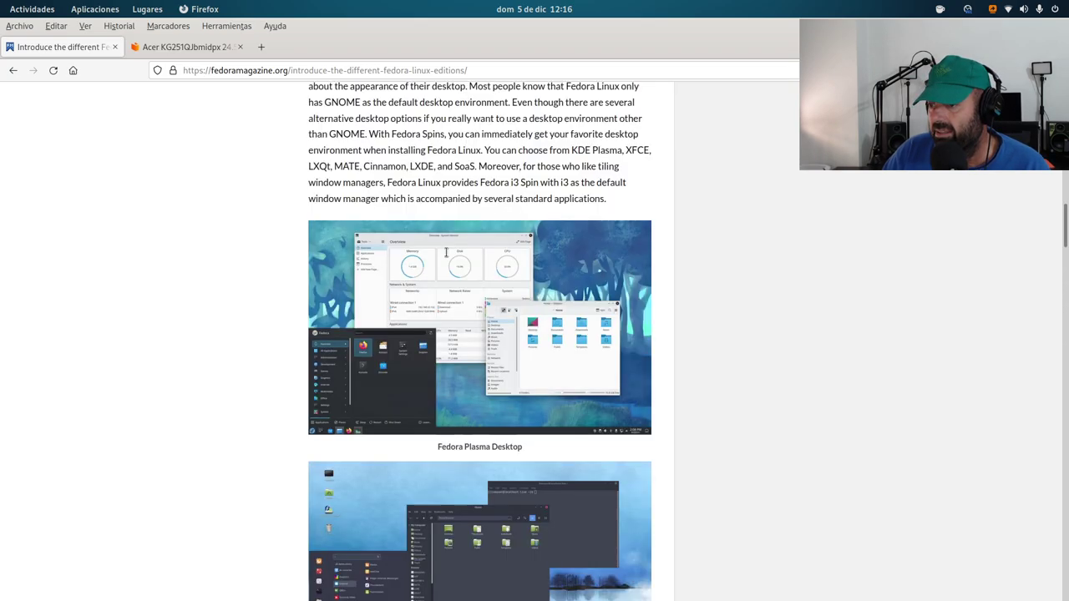
scroll(446, 253, down, 6)
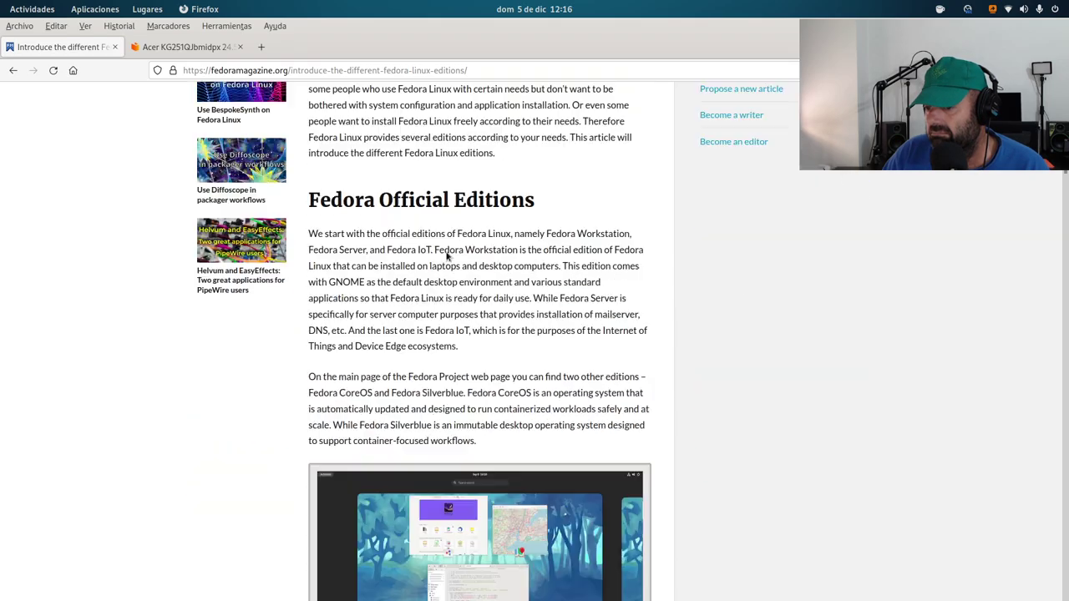
scroll(446, 255, up, 5)
scroll(423, 274, down, 4)
scroll(423, 274, down, 4)
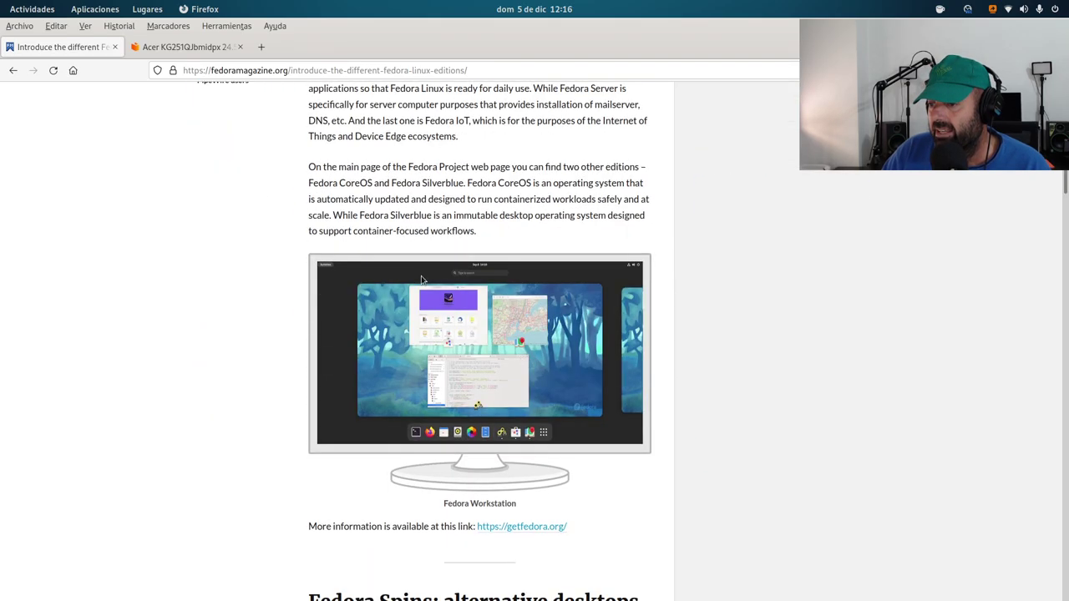
scroll(491, 468, up, 8)
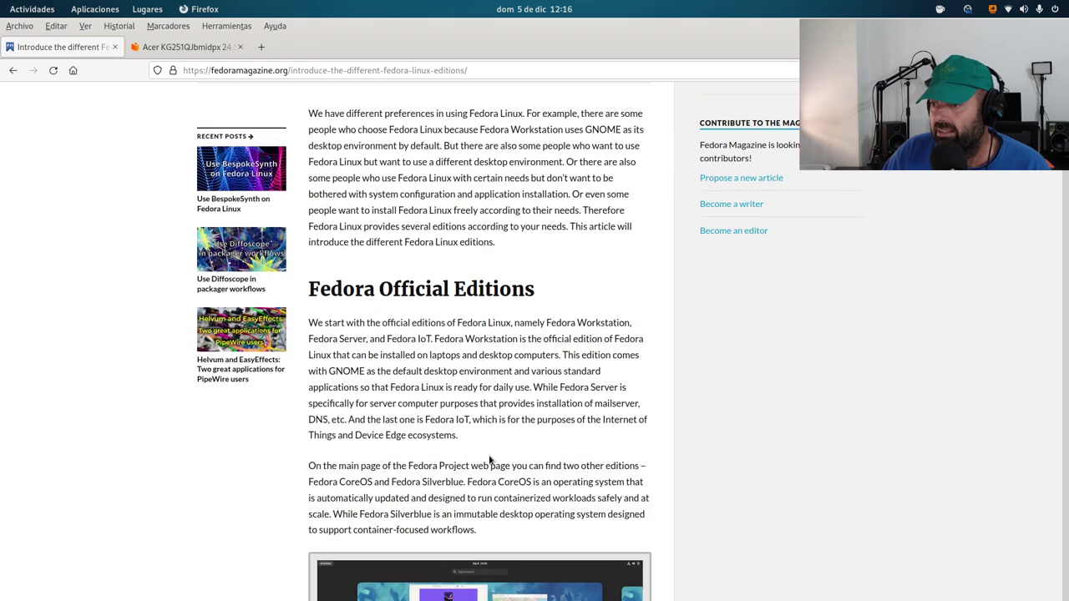
scroll(487, 398, down, 7)
scroll(486, 389, down, 18)
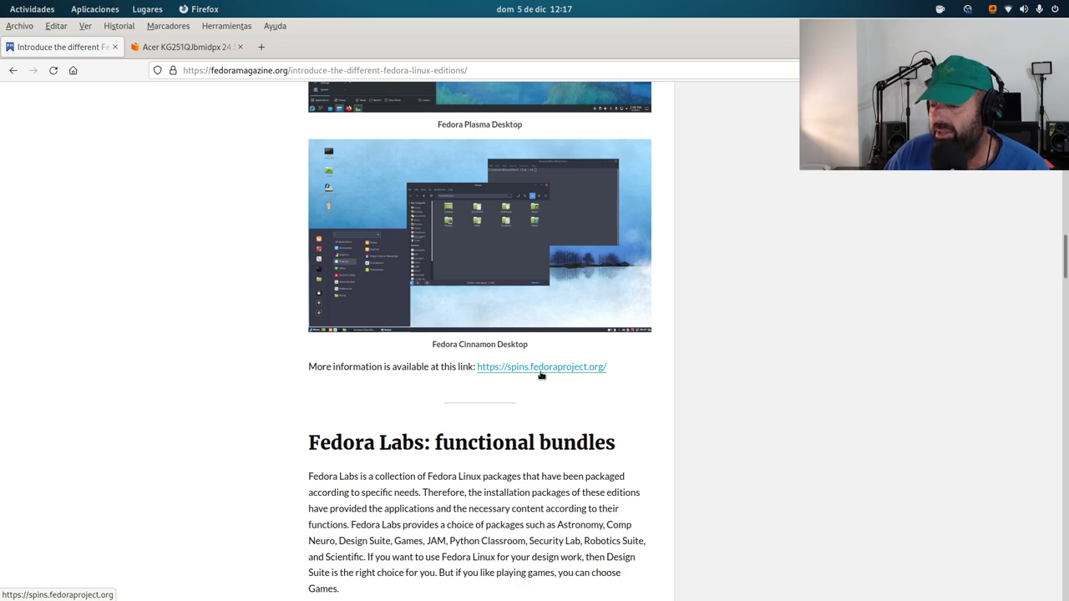
Step: Open the spins.fedoraproject.org site linked in the article and look through the alternative desktops from KDE Plasma to i3
click(539, 373)
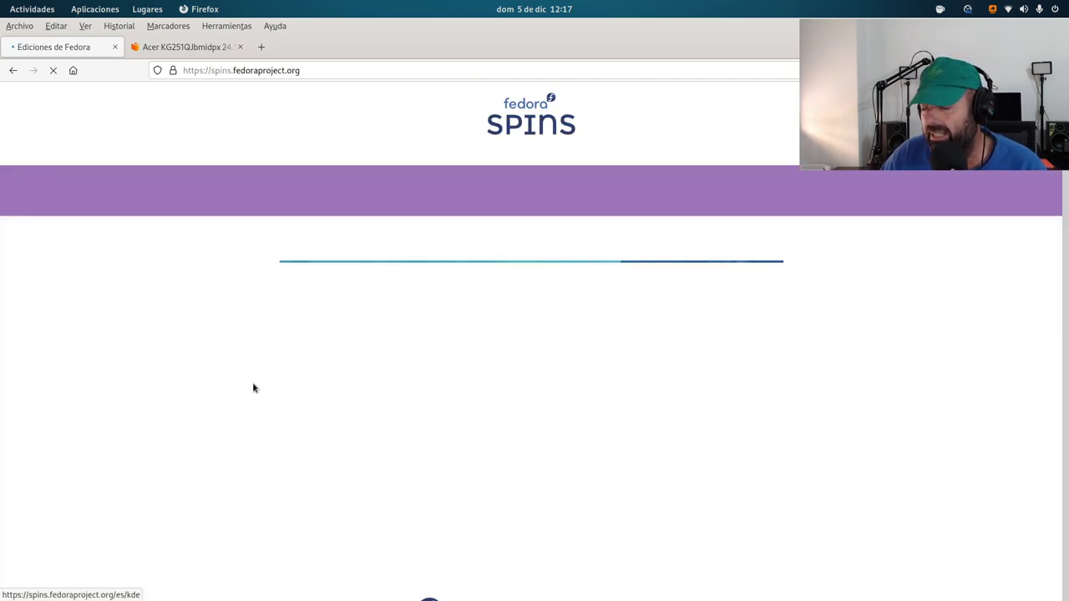
scroll(265, 387, down, 3)
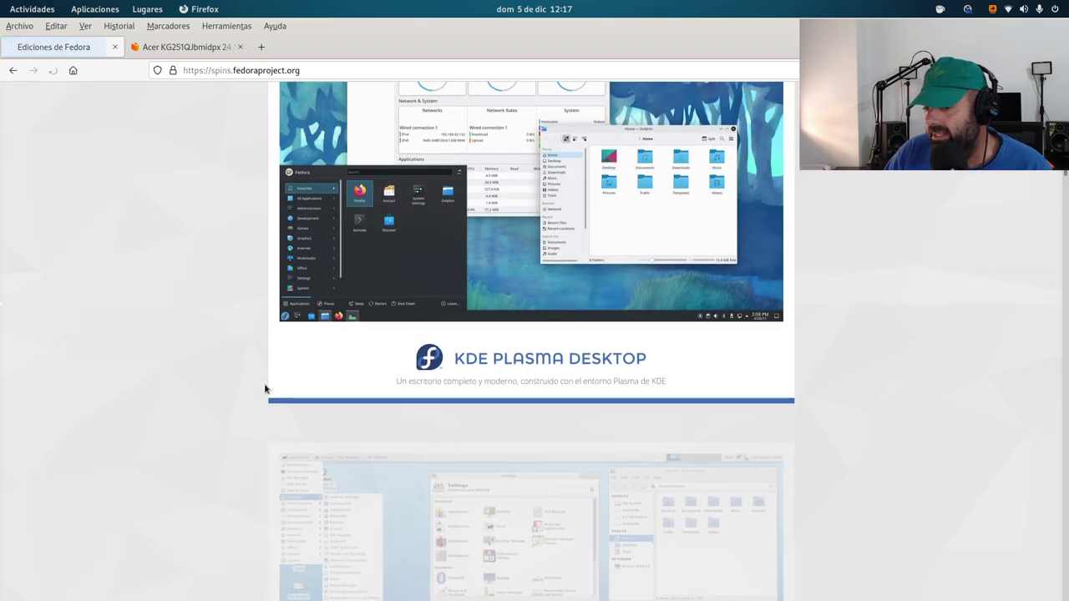
scroll(502, 309, down, 5)
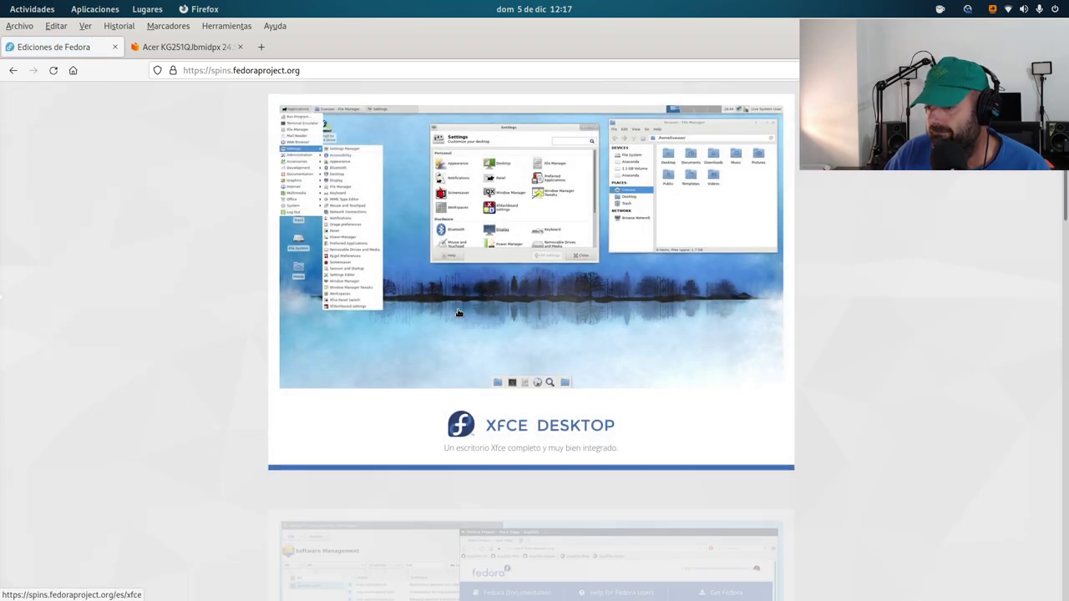
scroll(493, 326, up, 5)
scroll(487, 329, down, 10)
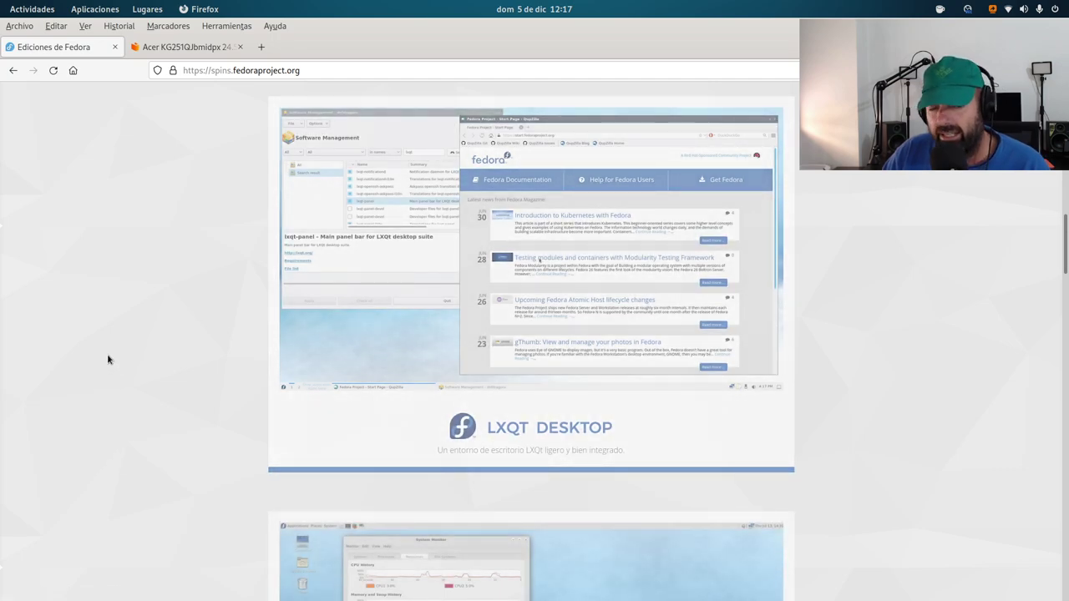
scroll(134, 356, down, 4)
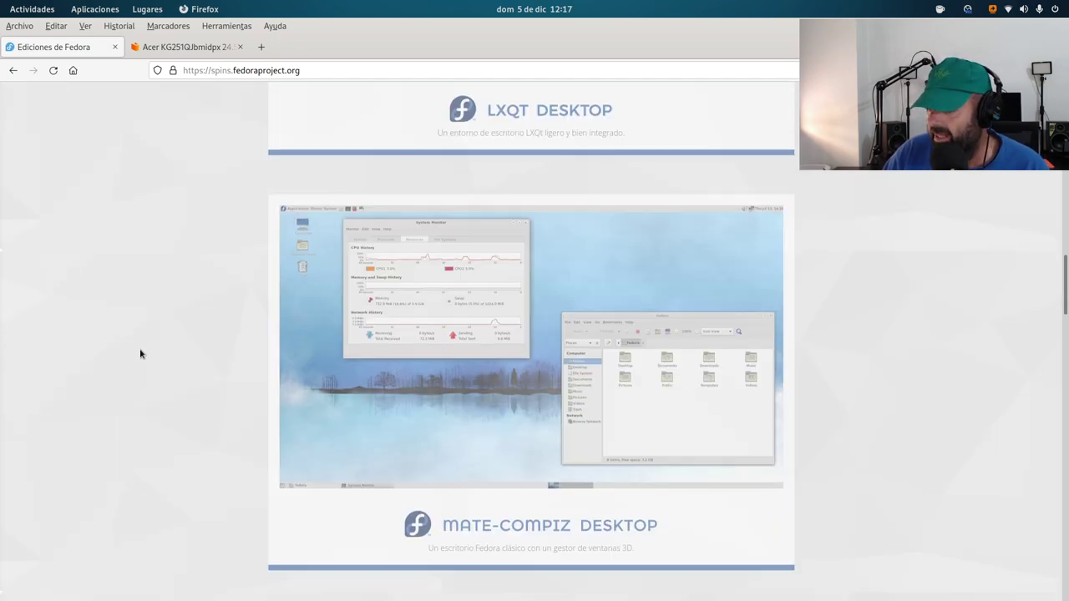
scroll(139, 354, down, 2)
scroll(263, 301, up, 2)
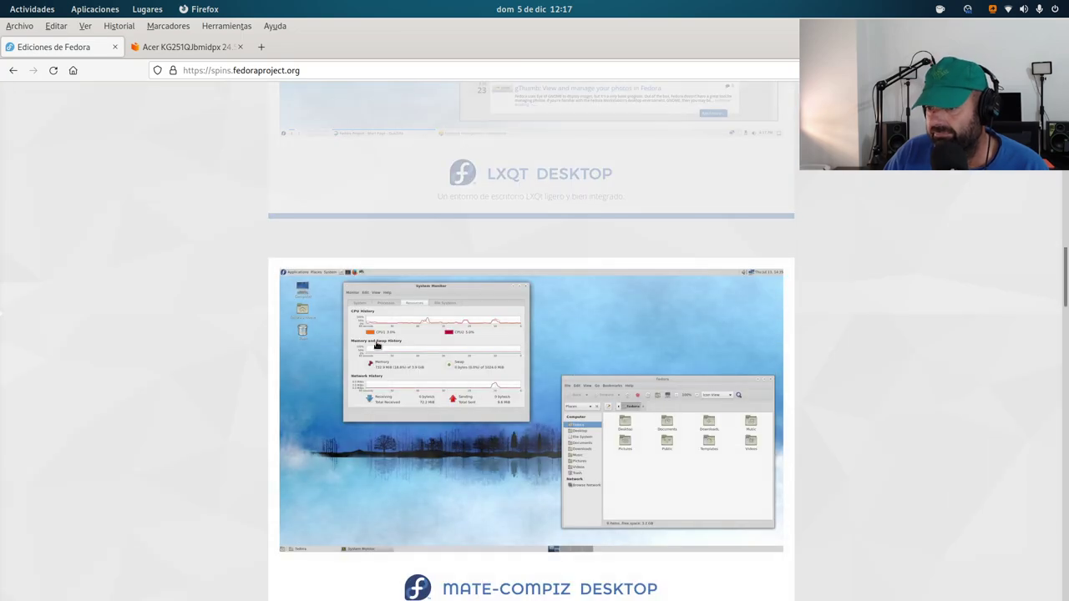
scroll(362, 342, down, 6)
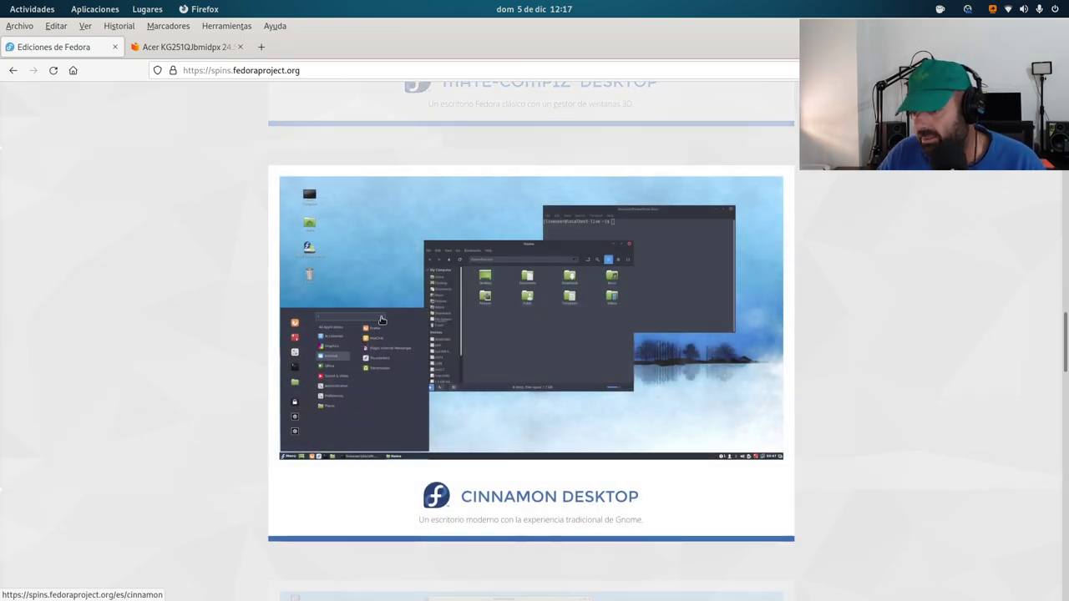
scroll(354, 324, down, 4)
scroll(355, 323, down, 4)
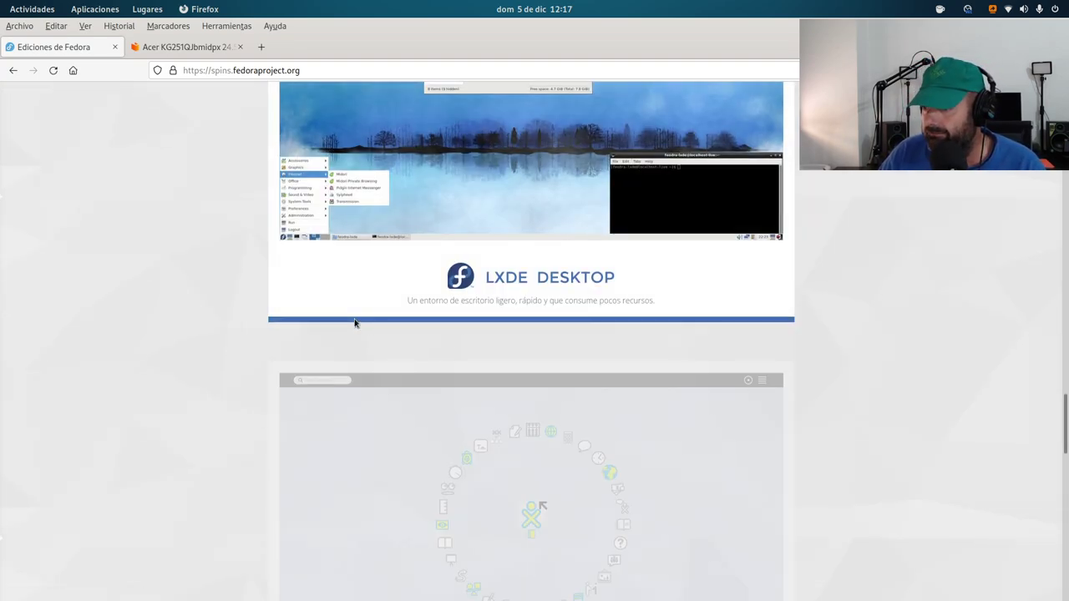
scroll(354, 324, down, 4)
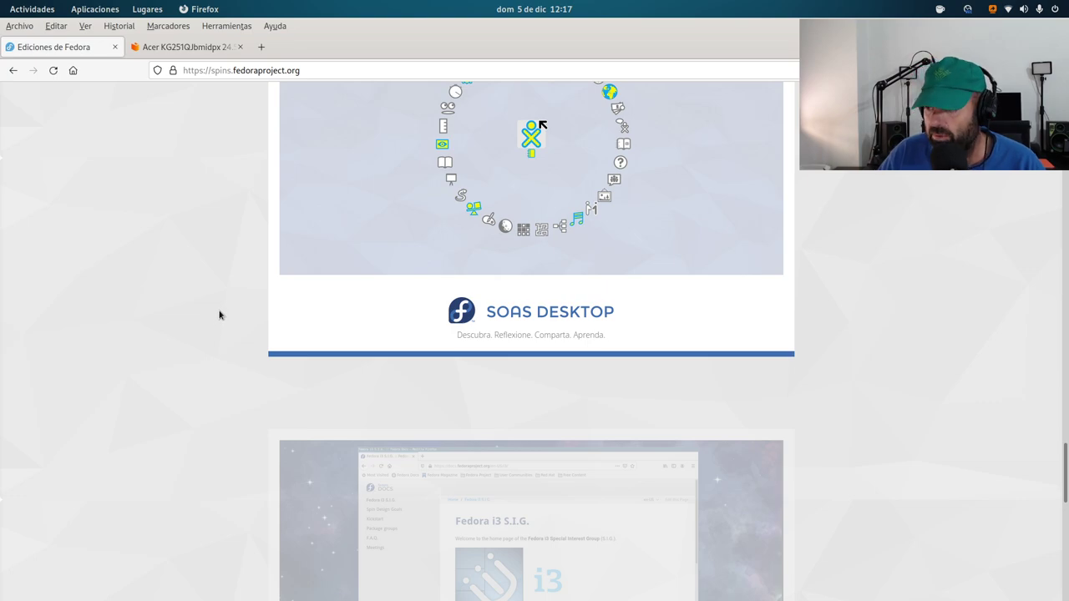
scroll(220, 315, down, 4)
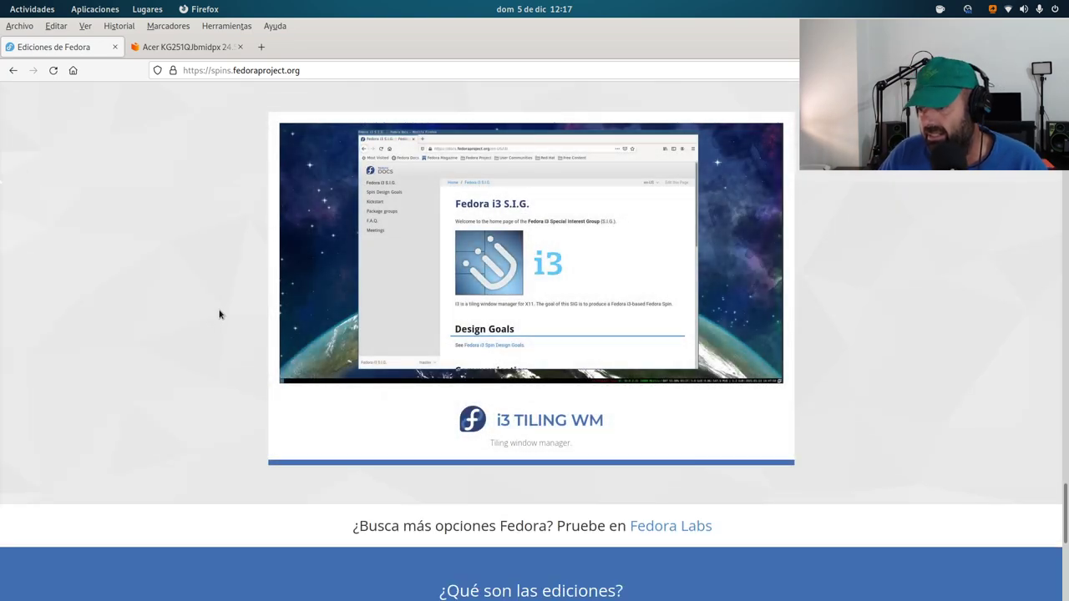
scroll(219, 314, down, 3)
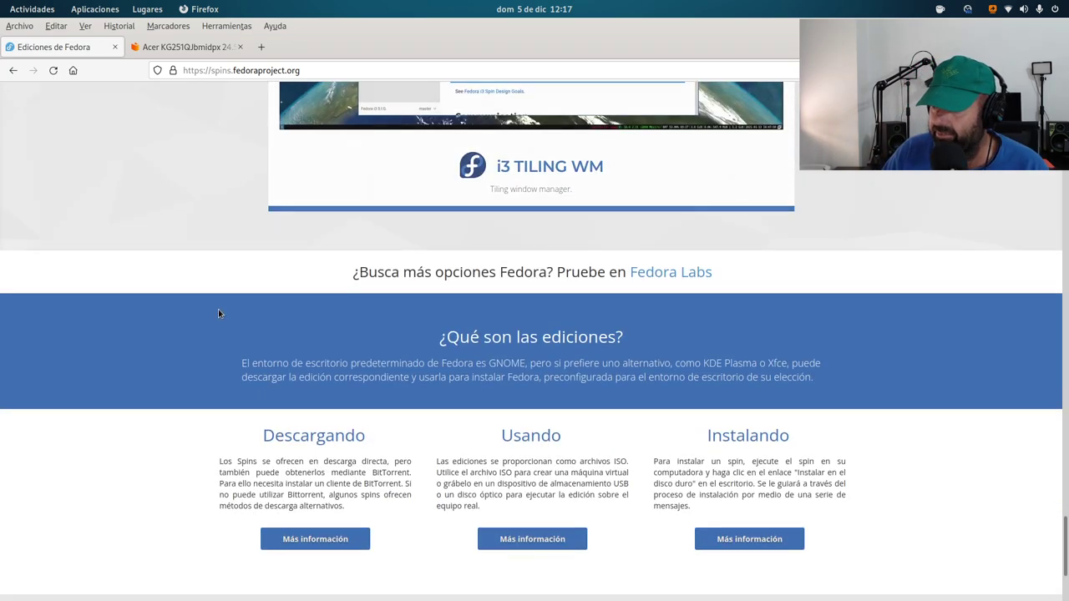
Step: Review the Fedora Spins desktops again in reverse order, from i3 back to the KDE Plasma edition
scroll(219, 314, up, 16)
scroll(218, 313, up, 3)
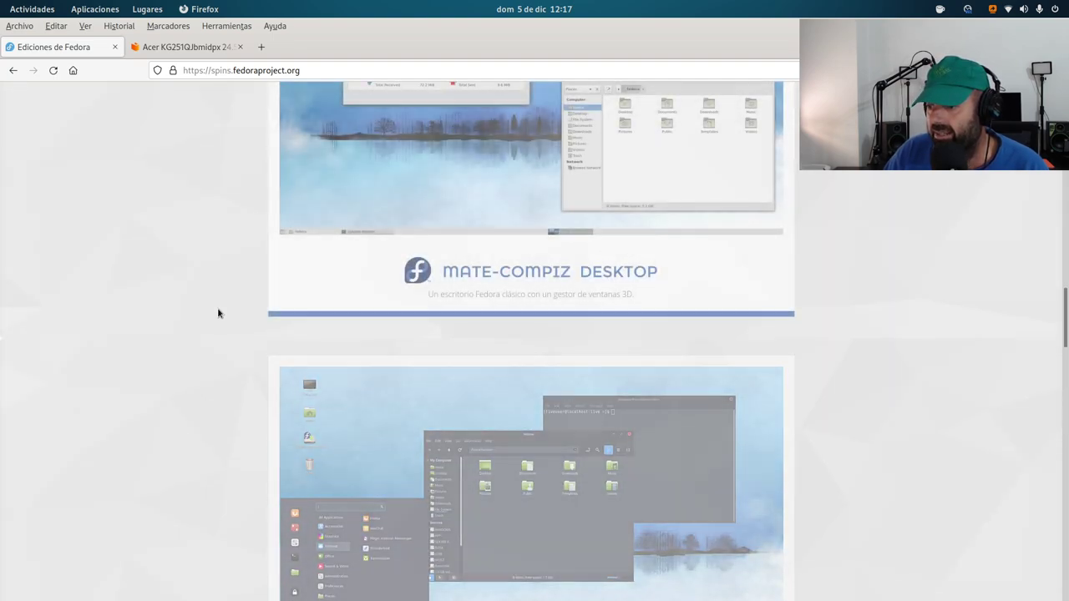
scroll(418, 360, up, 5)
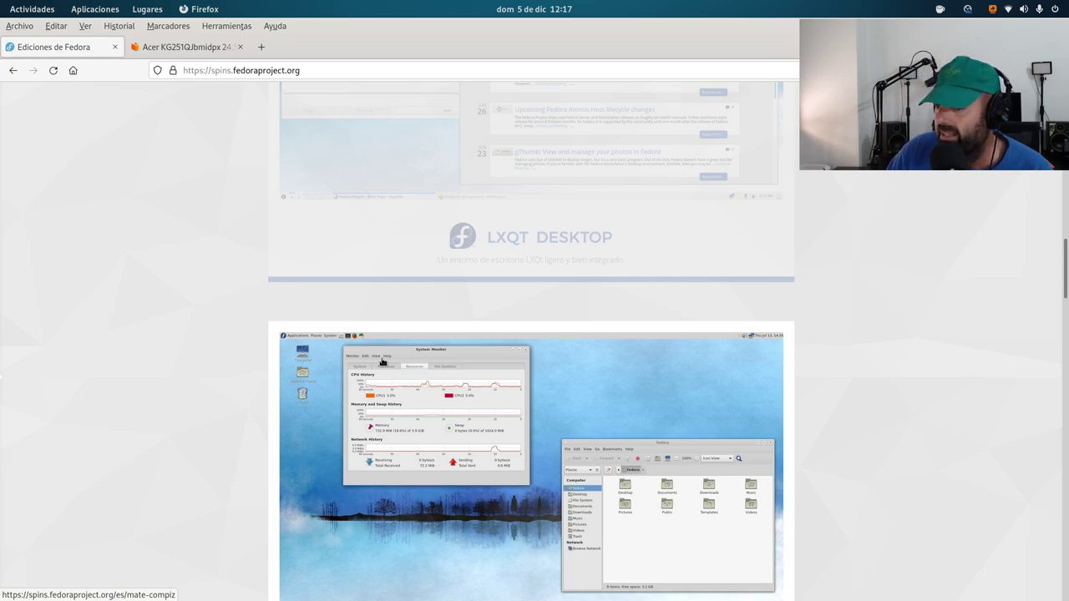
scroll(381, 361, up, 10)
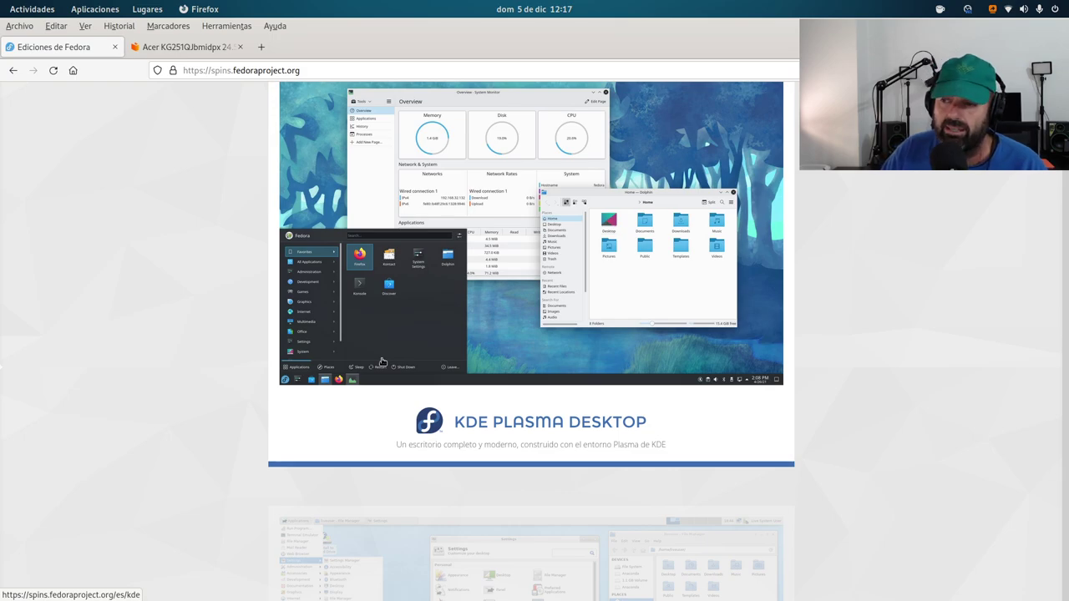
scroll(623, 447, up, 4)
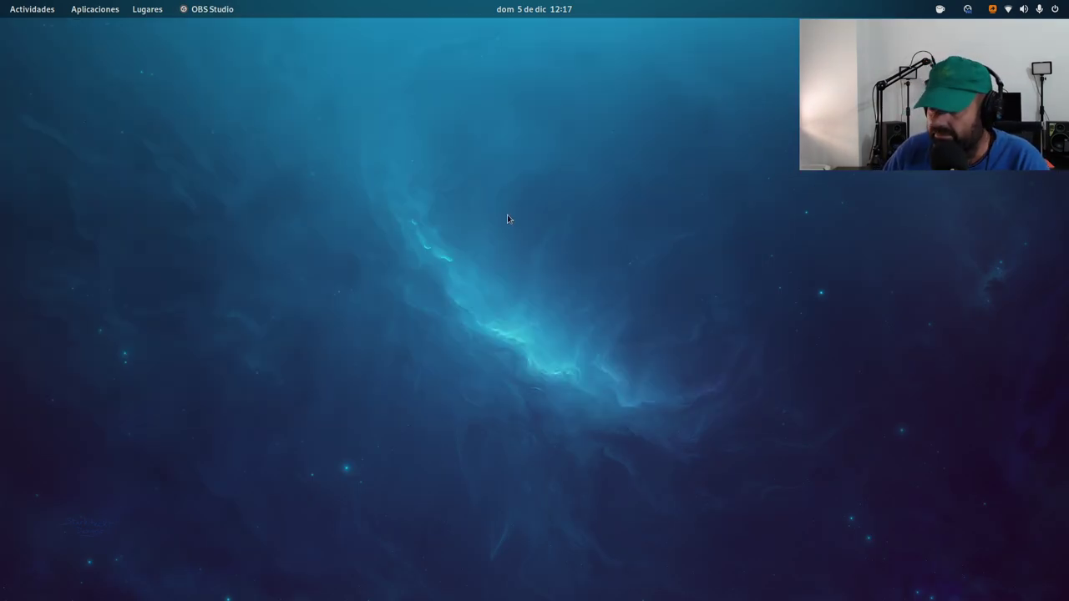
Step: Launch Cajas from the desktop's application search and open the Fedora virtual machine
click(34, 10)
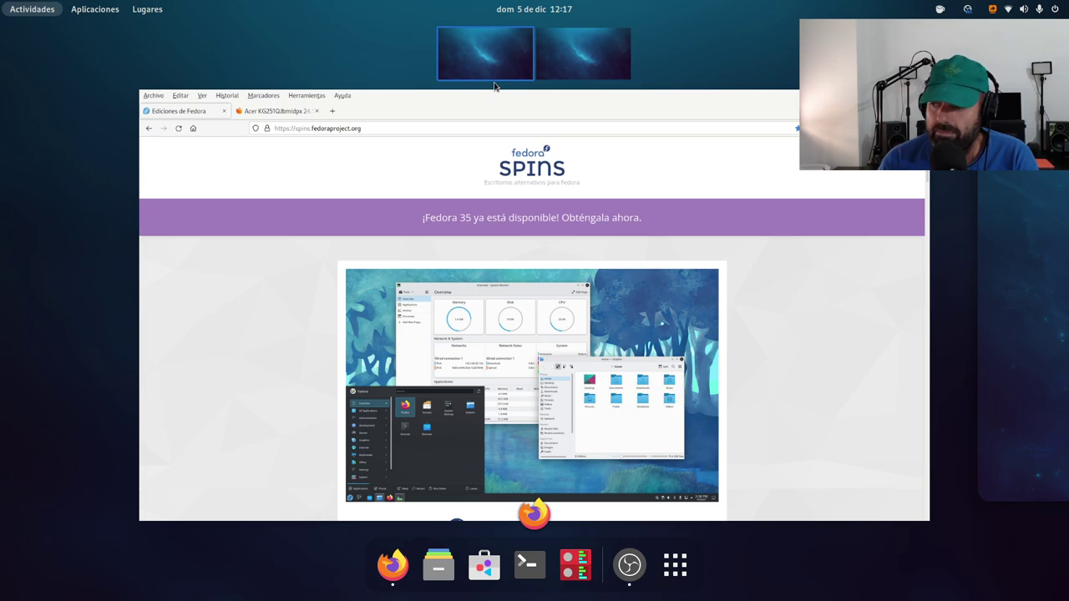
text(ca)
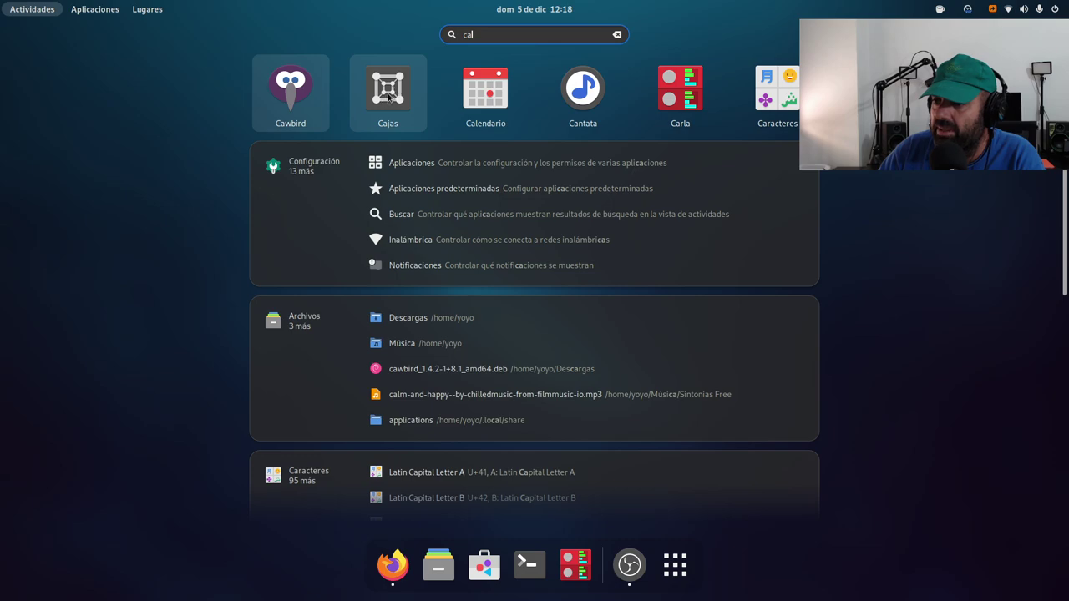
click(389, 98)
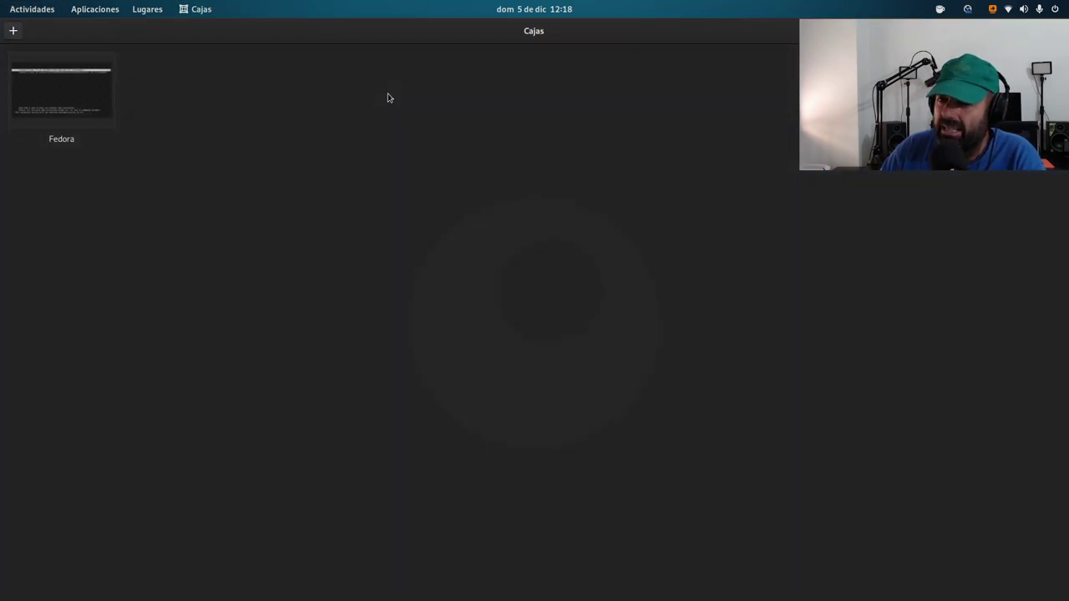
click(46, 118)
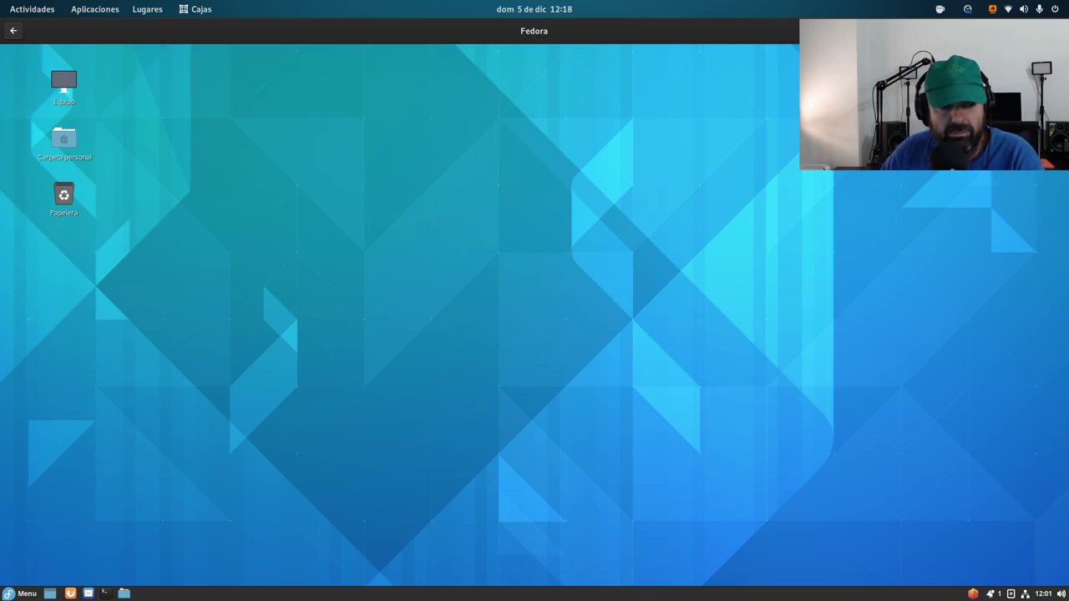
key(alt+Tab)
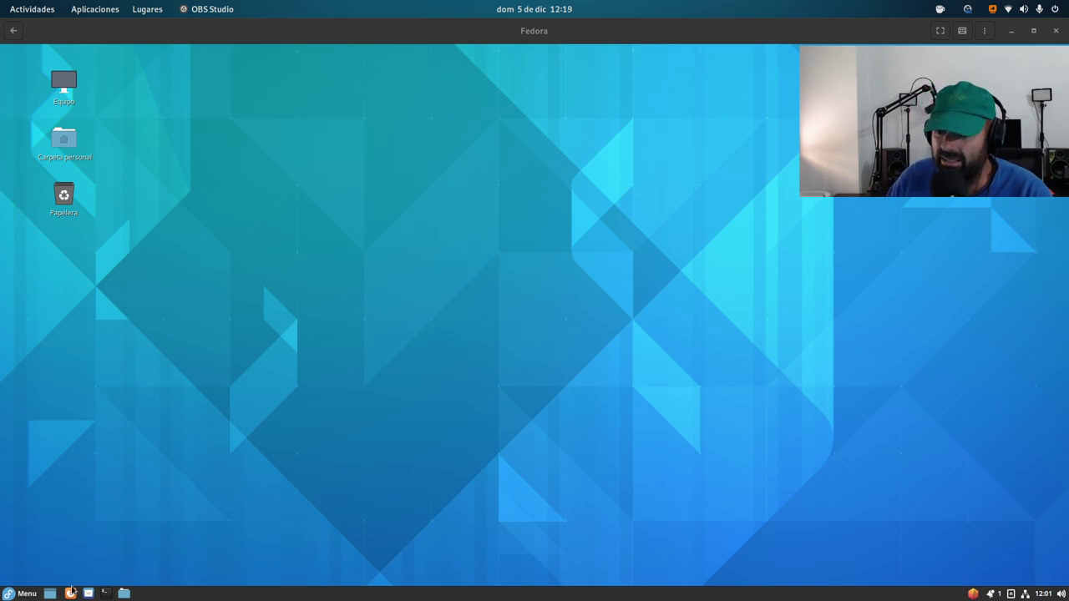
Step: Open the system settings' Fondos section and apply the Remolino azul wallpaper from the Basic collection
click(20, 592)
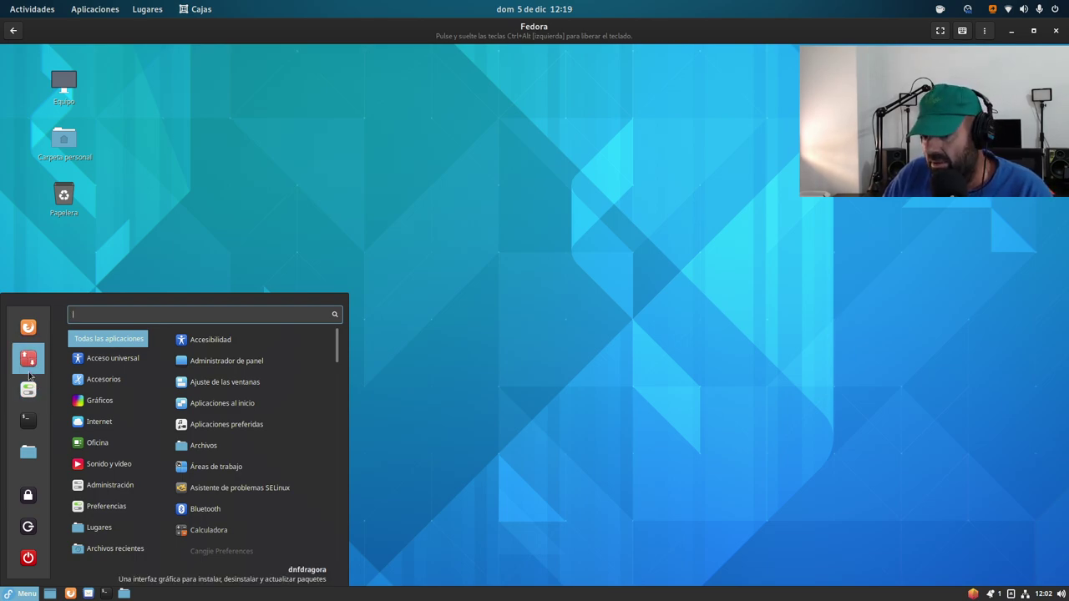
click(27, 399)
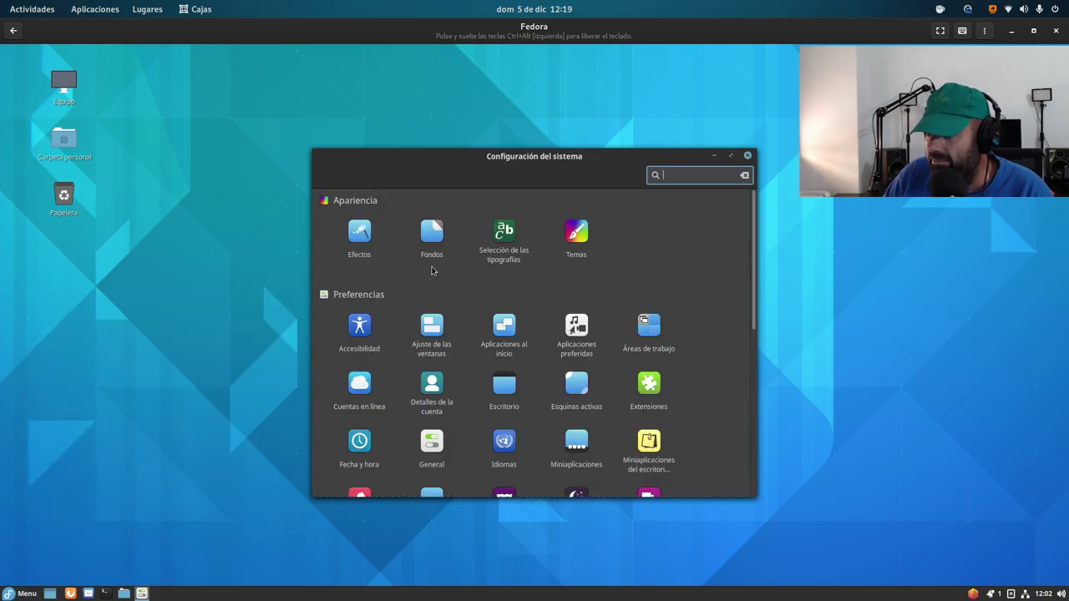
click(428, 242)
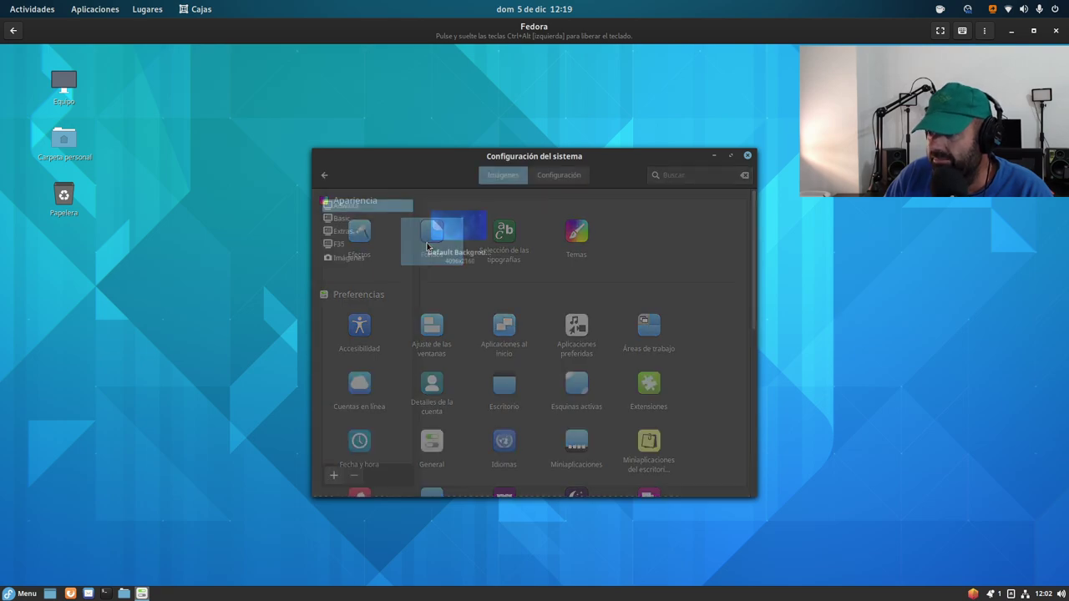
click(355, 219)
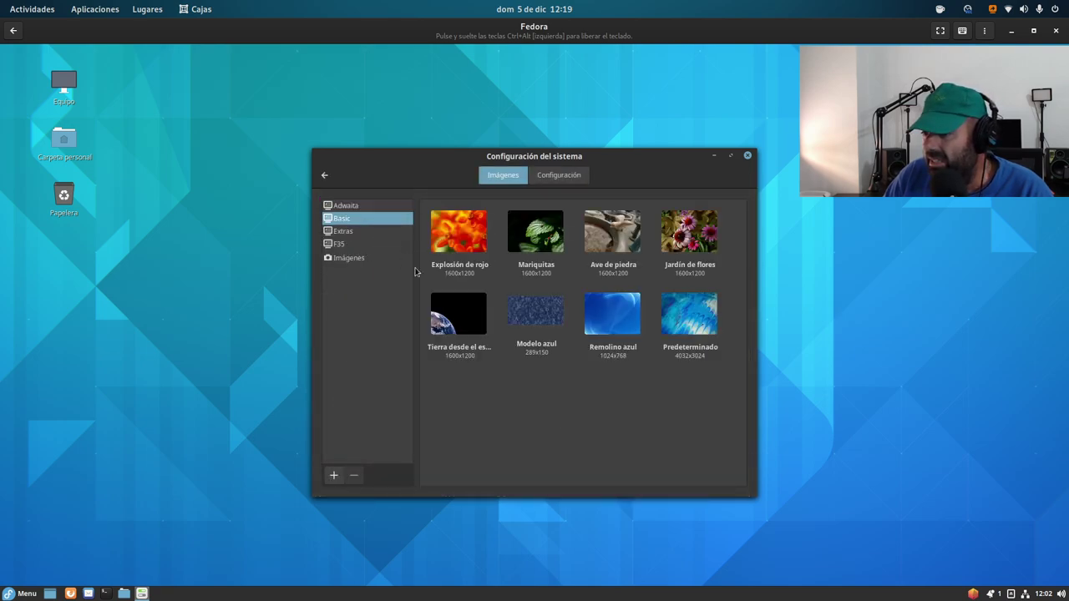
click(604, 321)
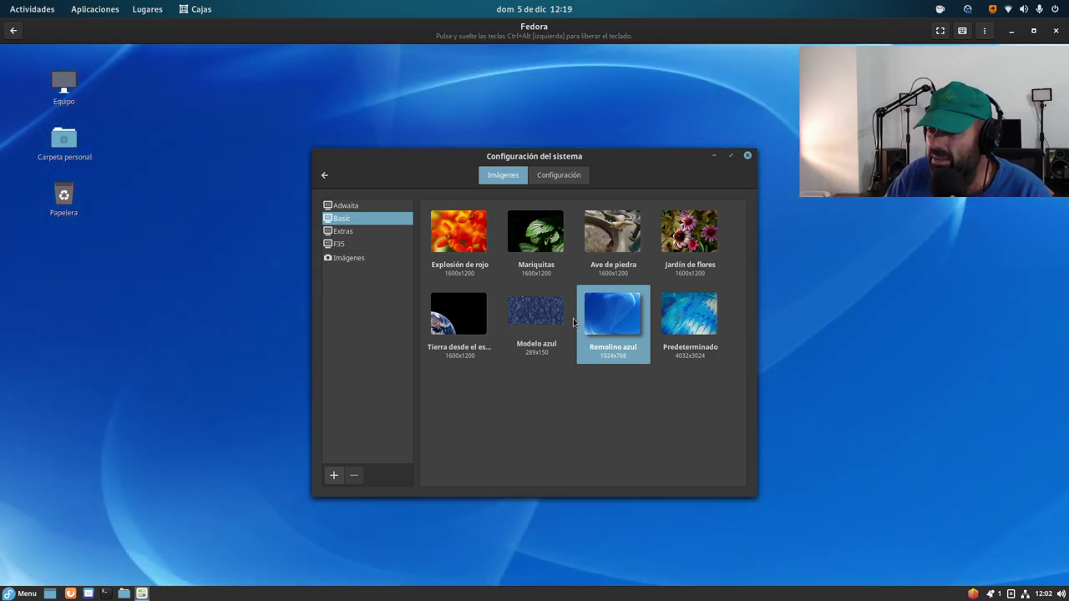
Step: Look at the F35 wallpapers, restore the default Adwaita background and return to the settings overview
click(345, 244)
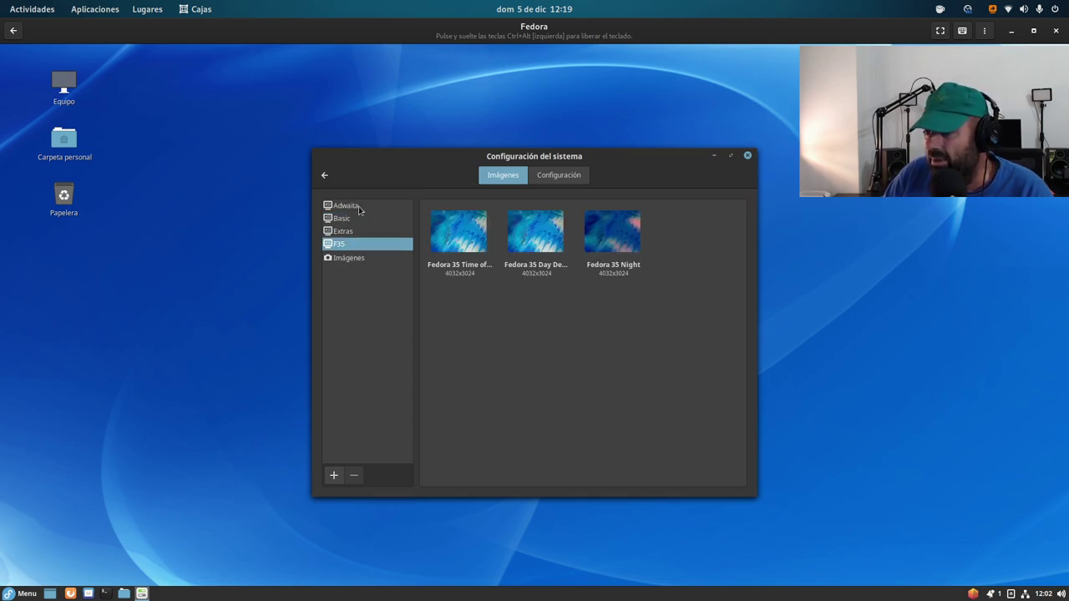
click(348, 205)
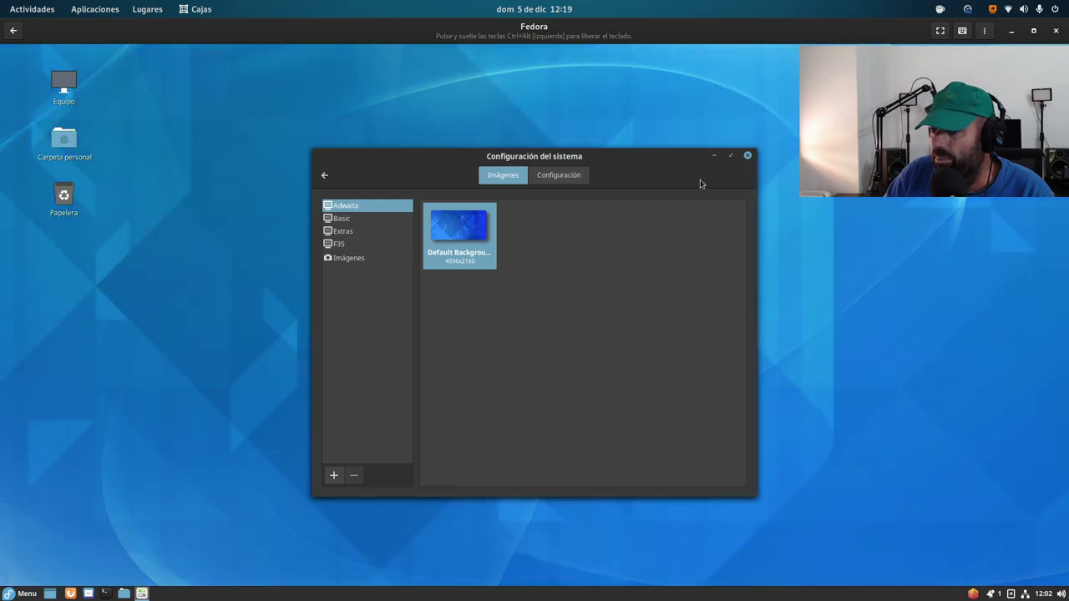
click(325, 175)
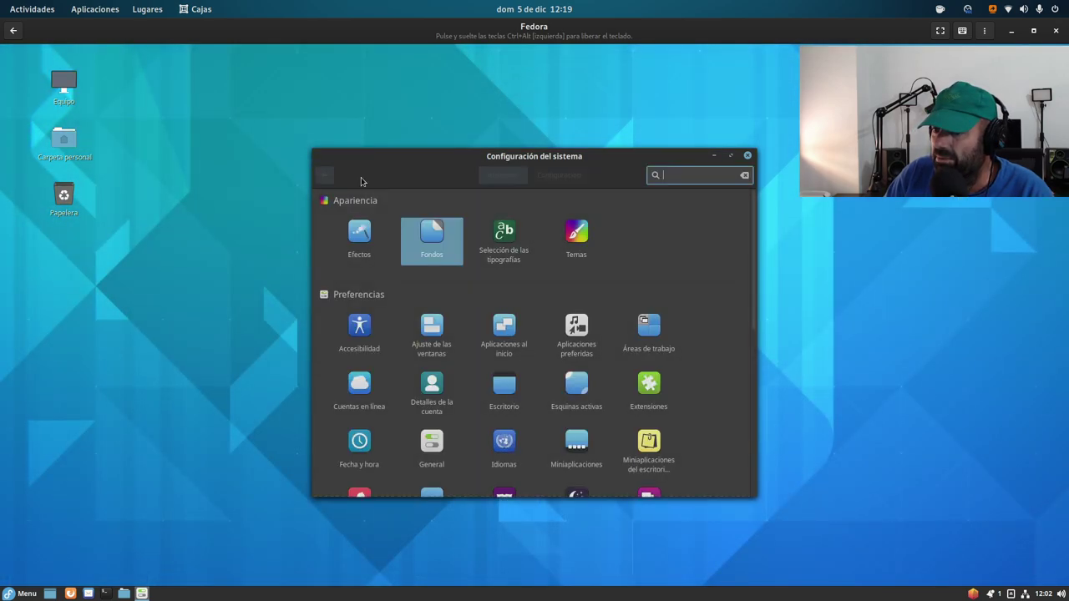
Step: Review the Temas choices for icons, window borders, controls and desktop without changing them, and close the system settings
click(589, 234)
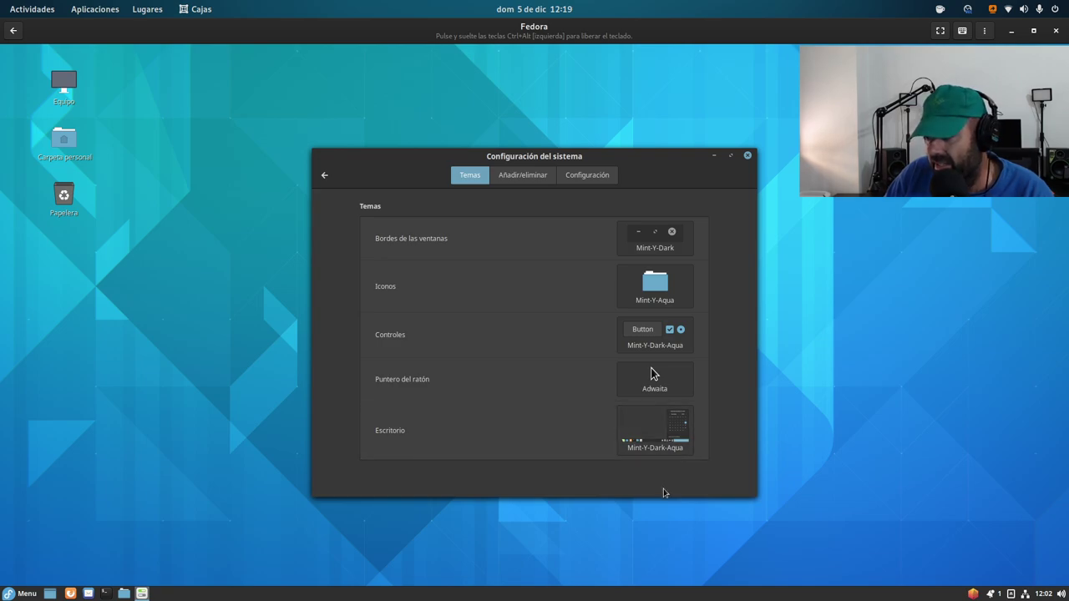
click(666, 293)
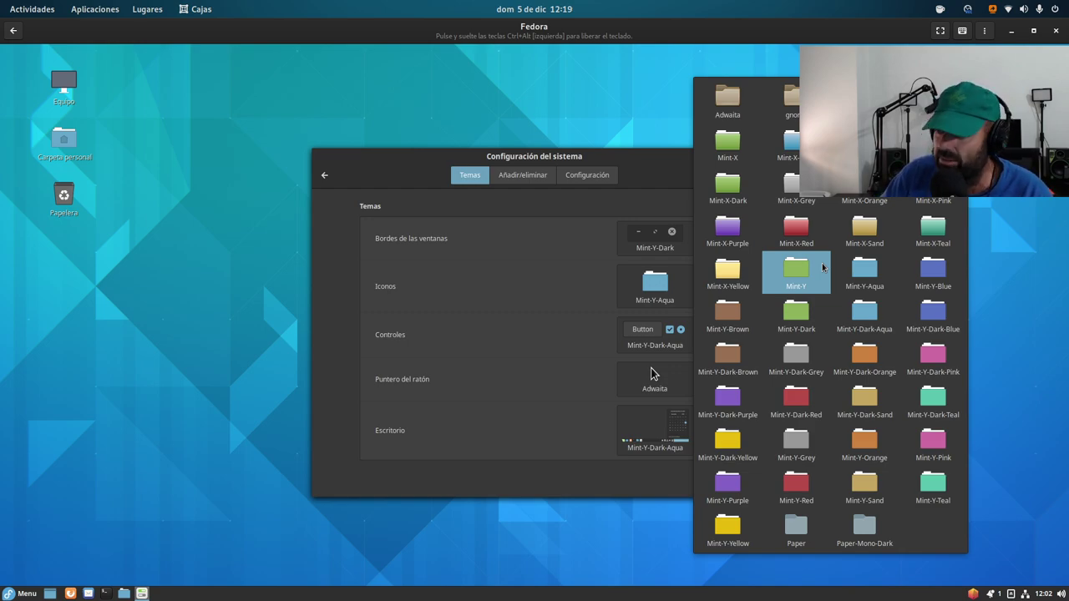
click(663, 167)
drag(663, 162, 499, 115)
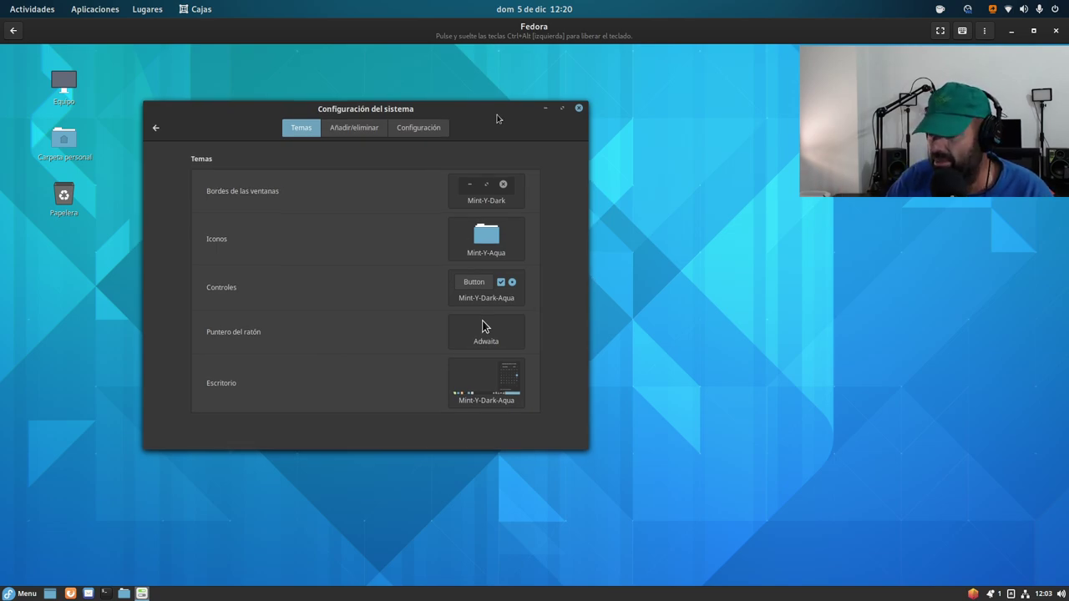
click(488, 205)
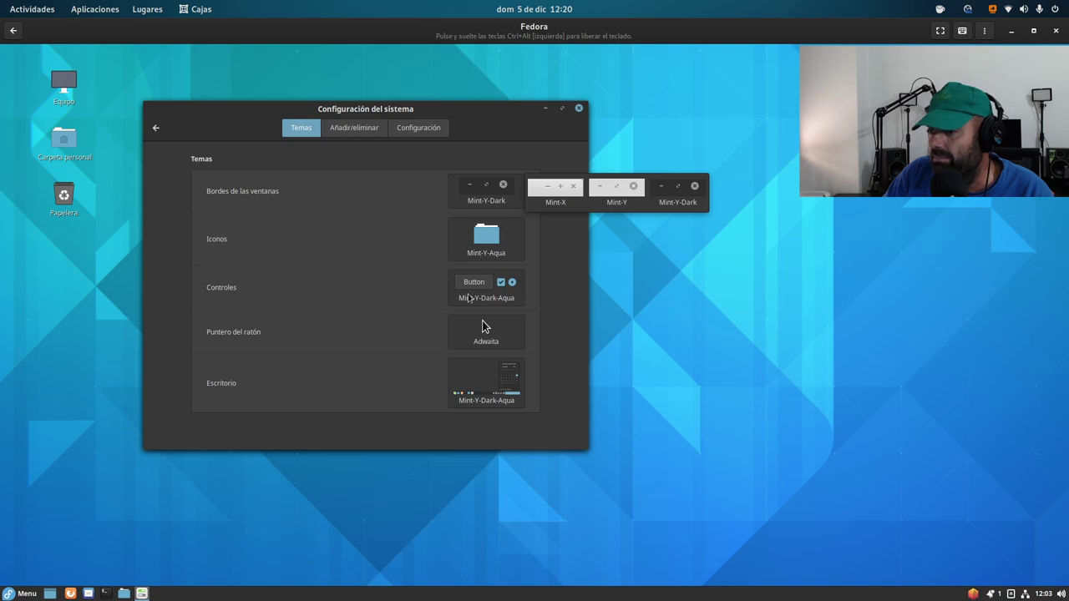
click(470, 296)
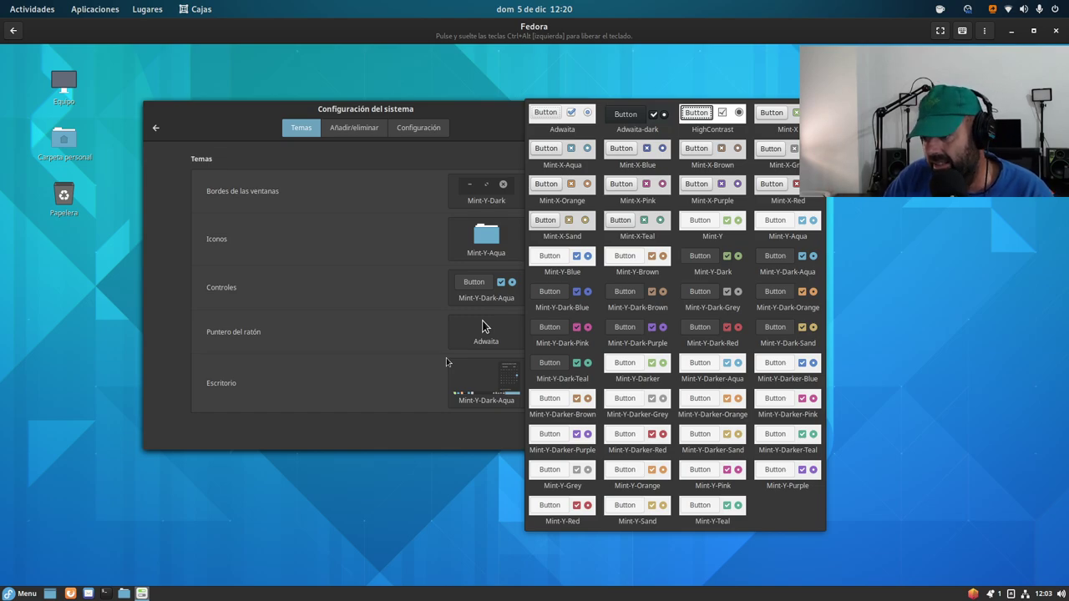
click(460, 378)
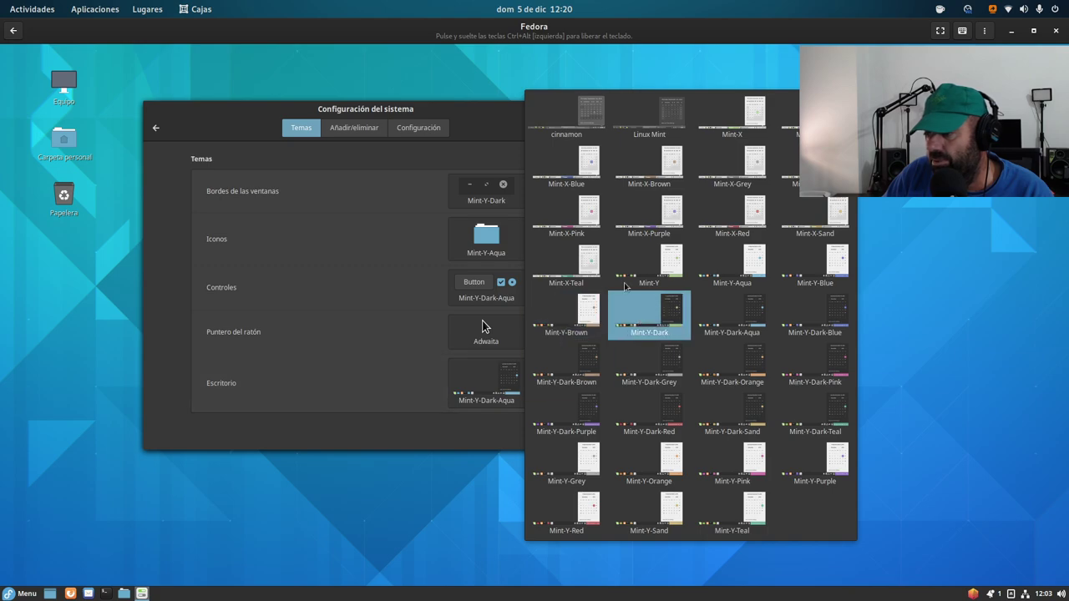
click(506, 118)
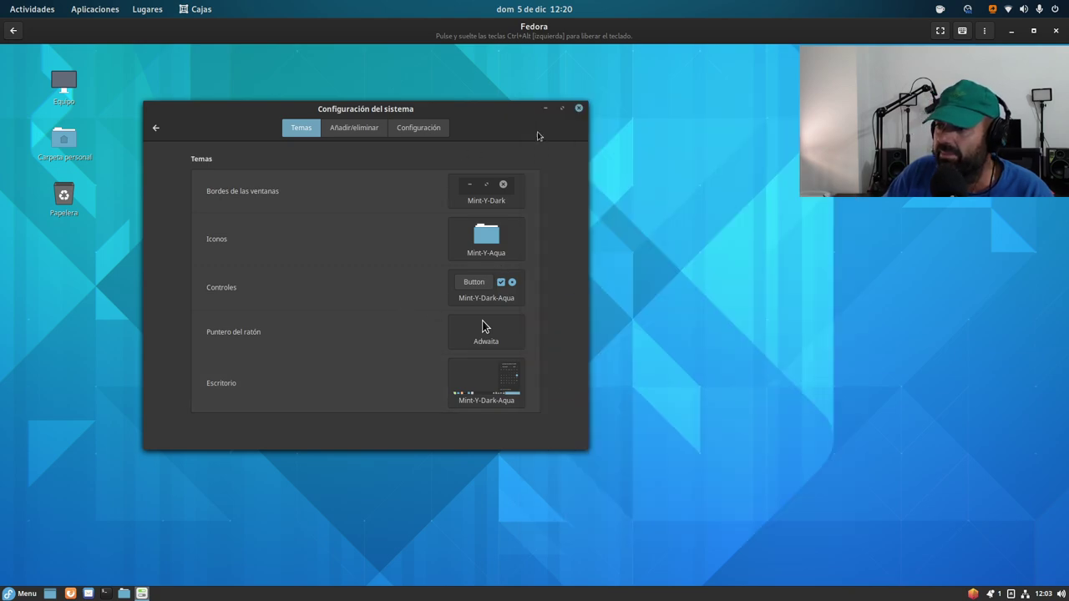
click(578, 108)
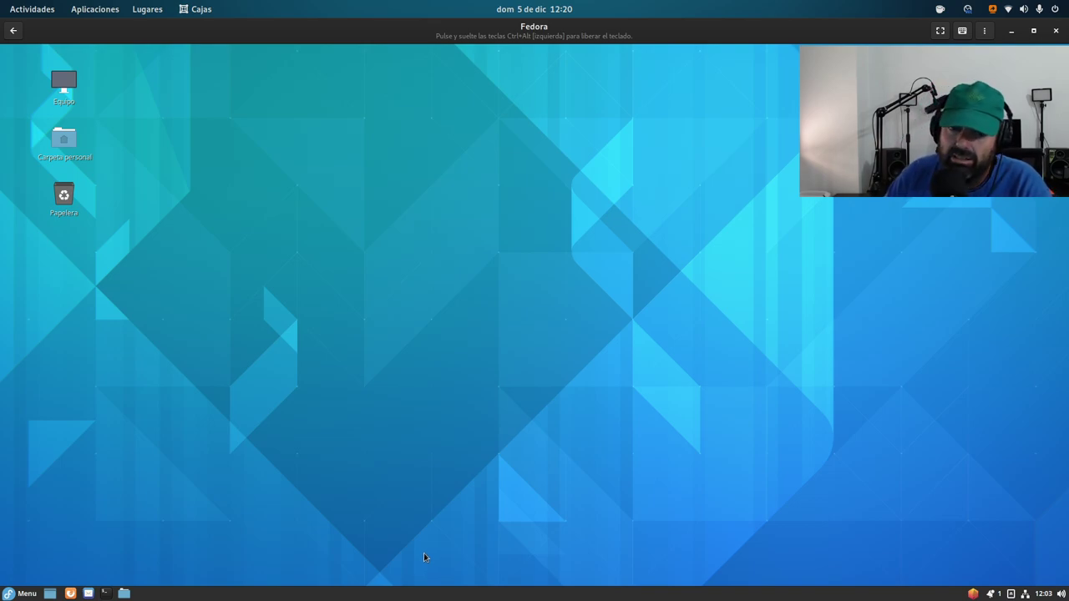
Step: Open the home folder in the file manager, enlarge its window to look it over, and close it
click(105, 593)
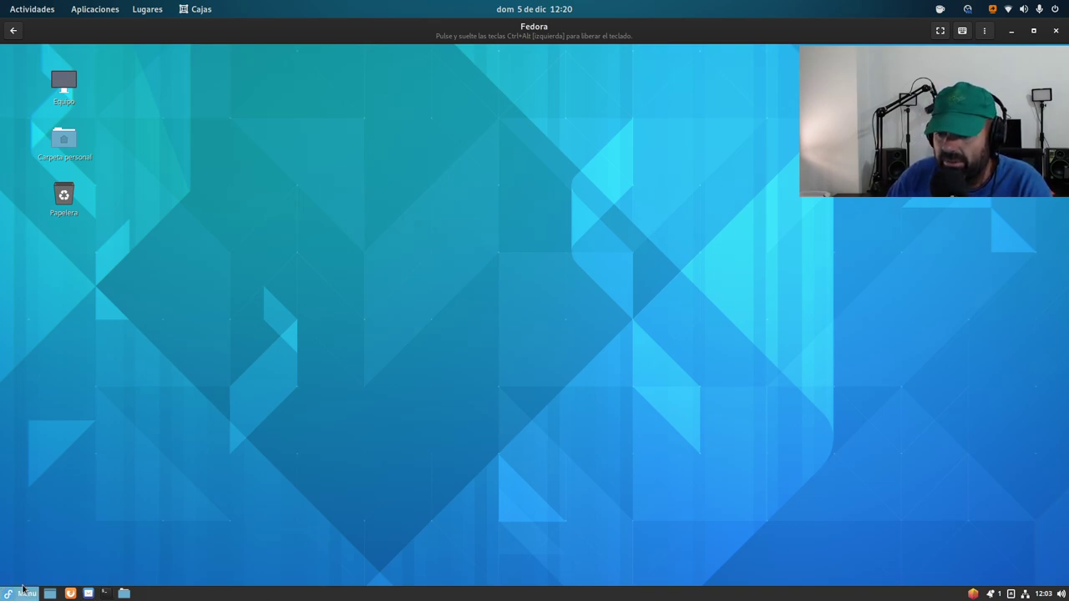
click(124, 594)
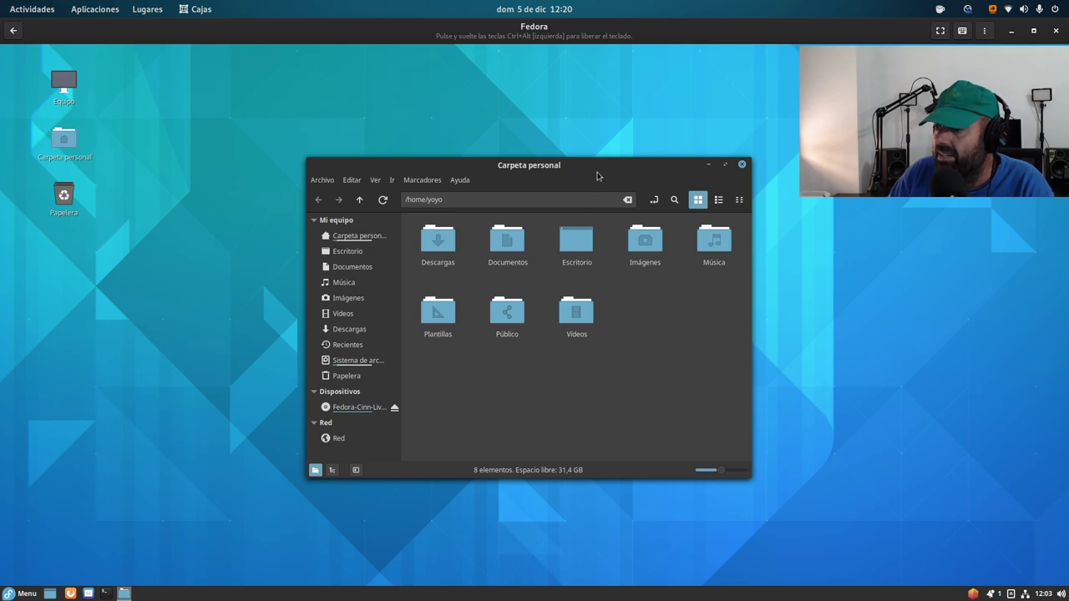
drag(672, 402, 767, 460)
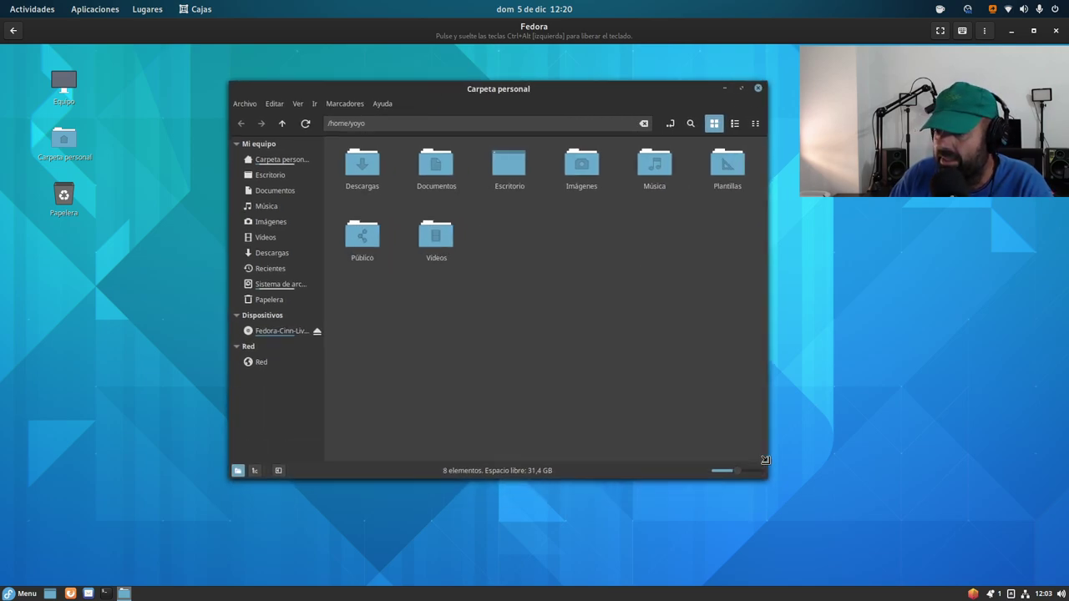
click(757, 88)
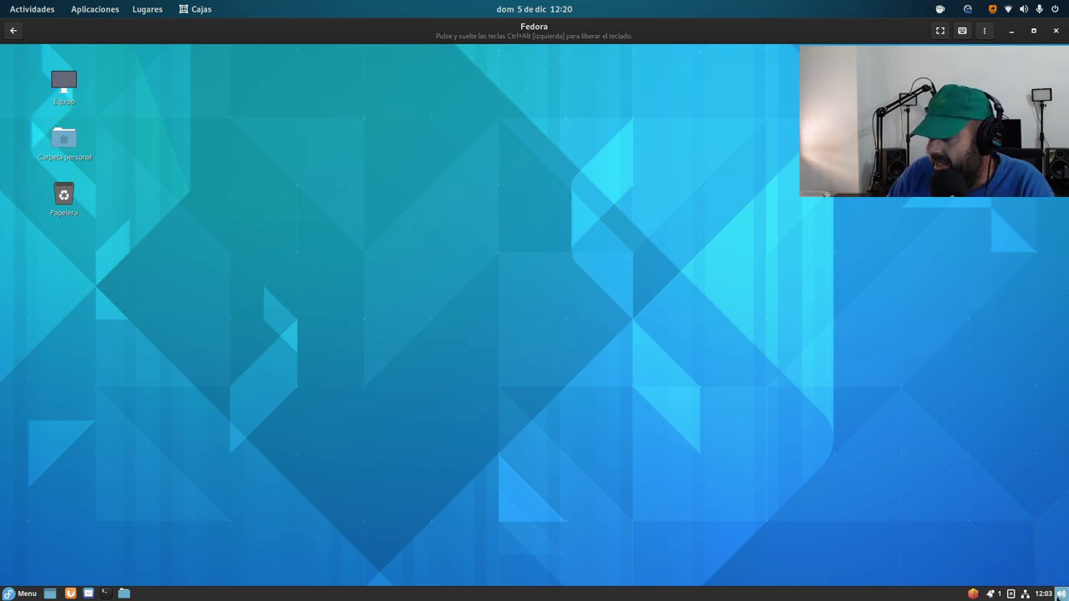
Step: Check the volume control and the clock in the Cinnamon taskbar
click(1061, 593)
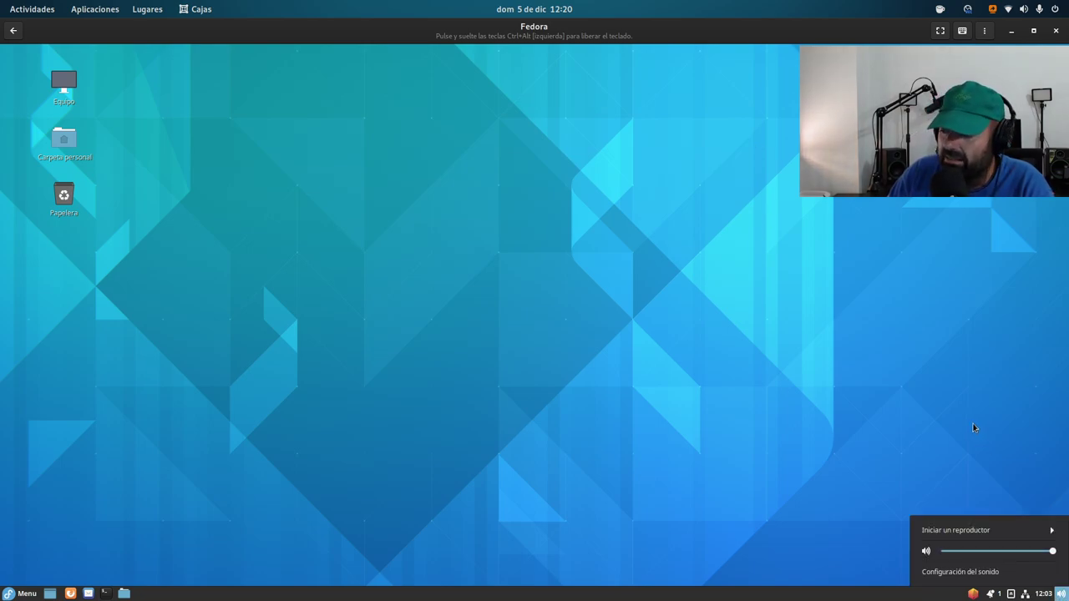
click(973, 427)
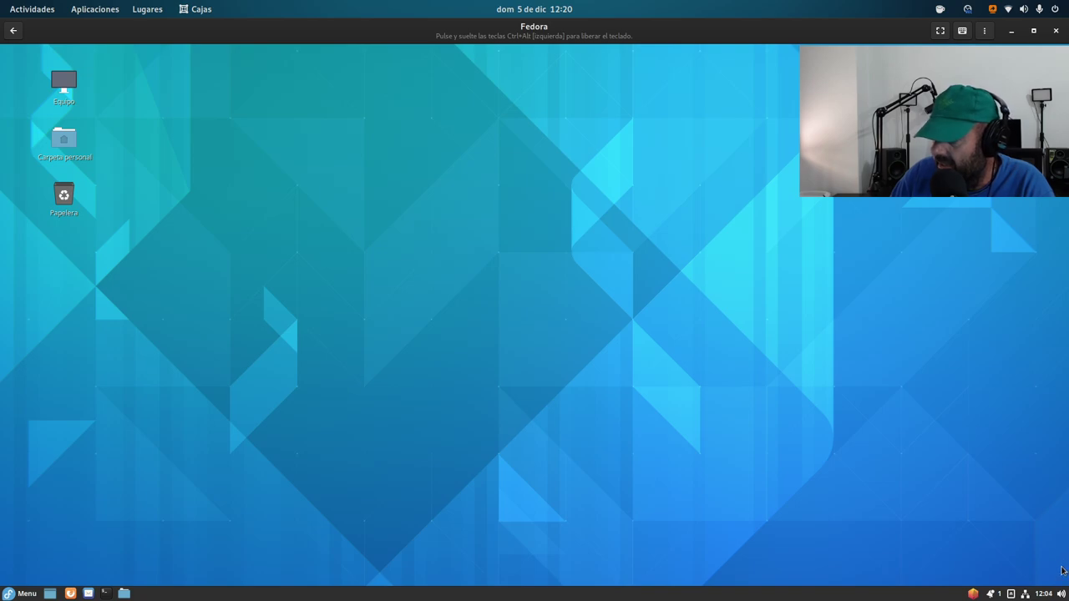
click(1058, 595)
click(1054, 595)
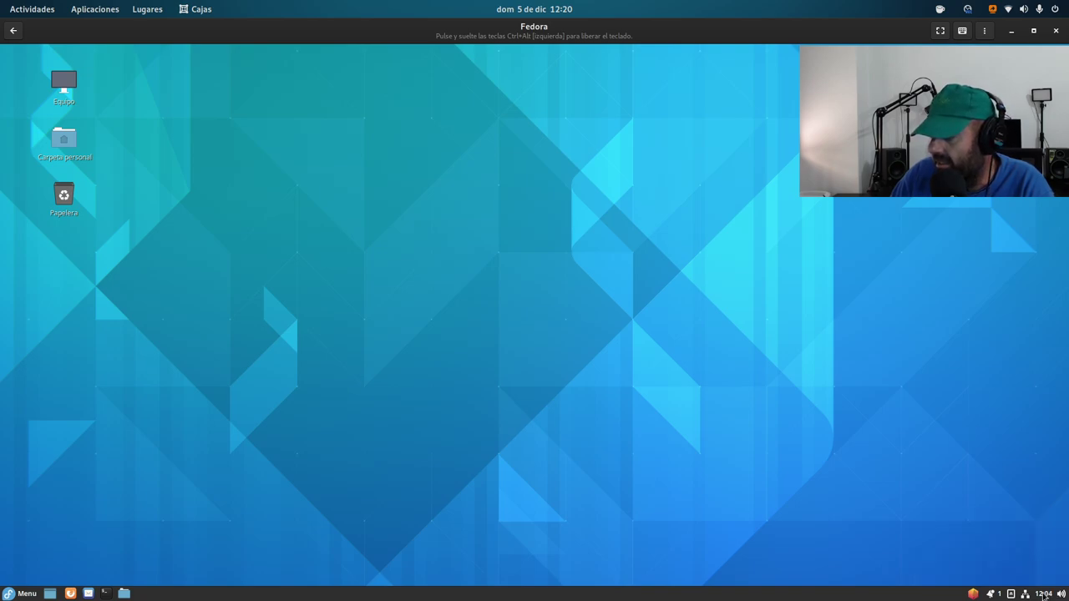
click(1044, 596)
click(881, 523)
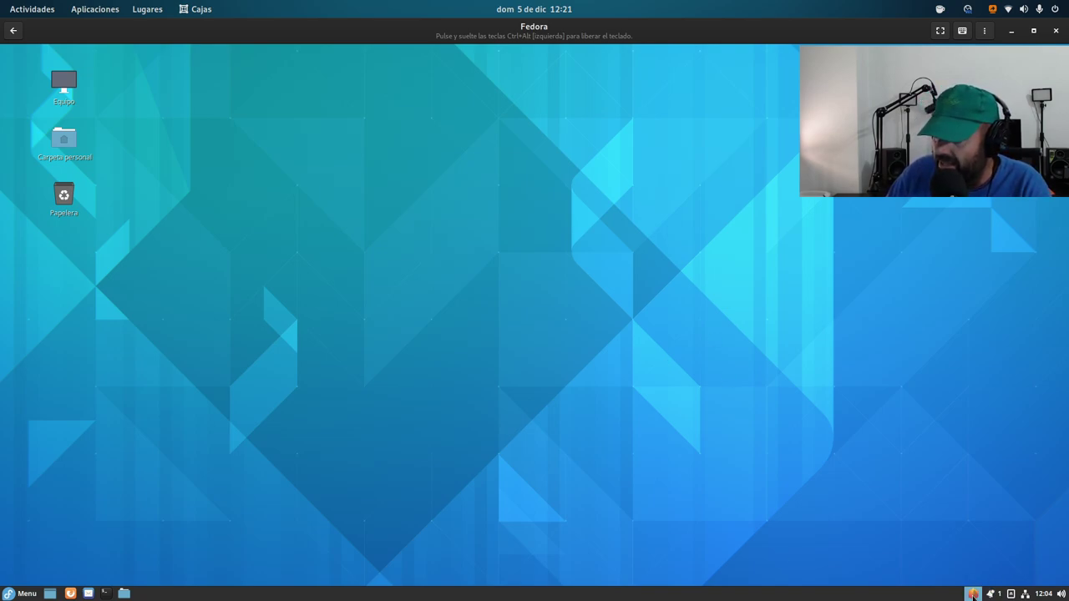
Step: Open the dnfdragora software manager from its updater applet, and unmaximize and reposition the virtual machine window
right_click(973, 594)
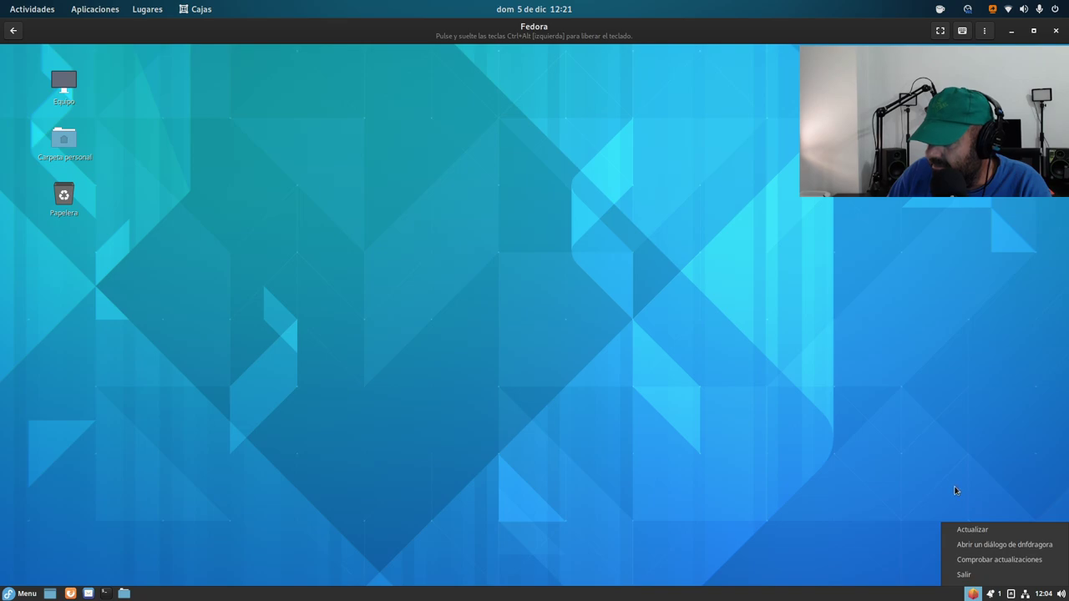
click(993, 547)
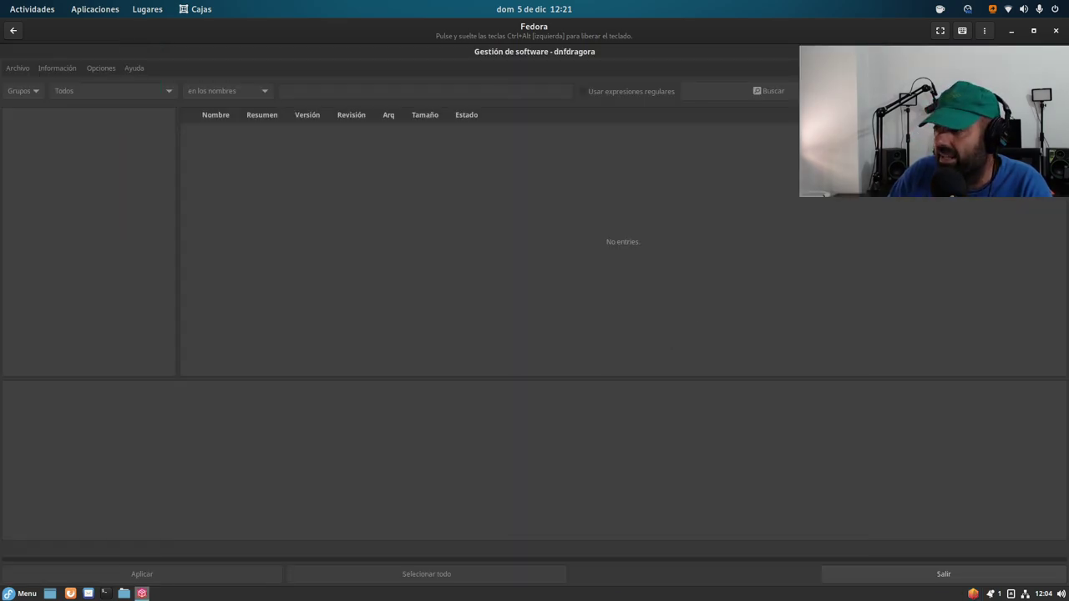
click(1033, 30)
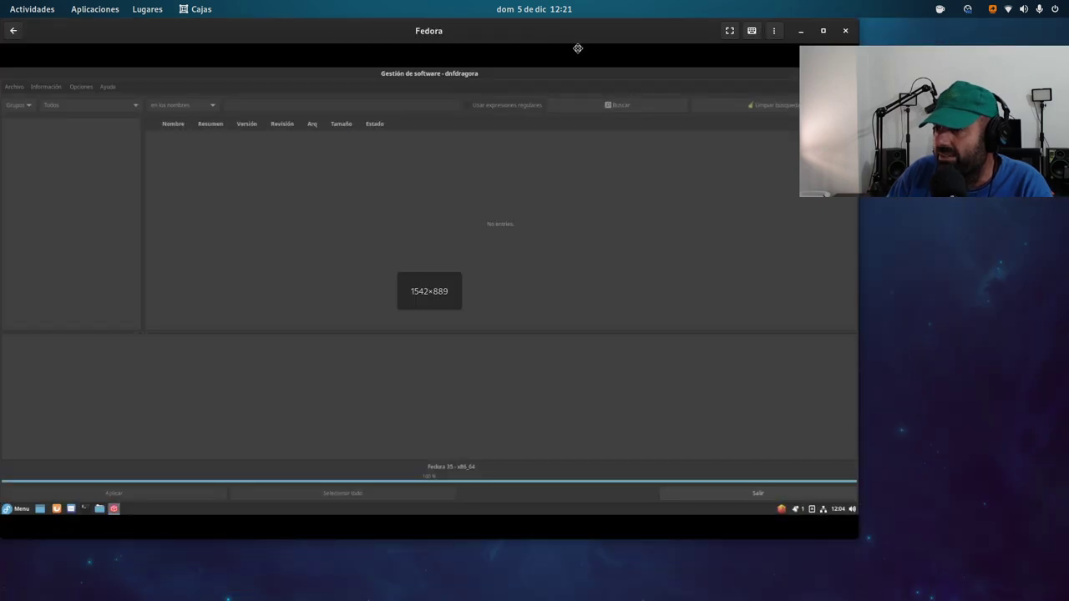
drag(577, 48, 598, 75)
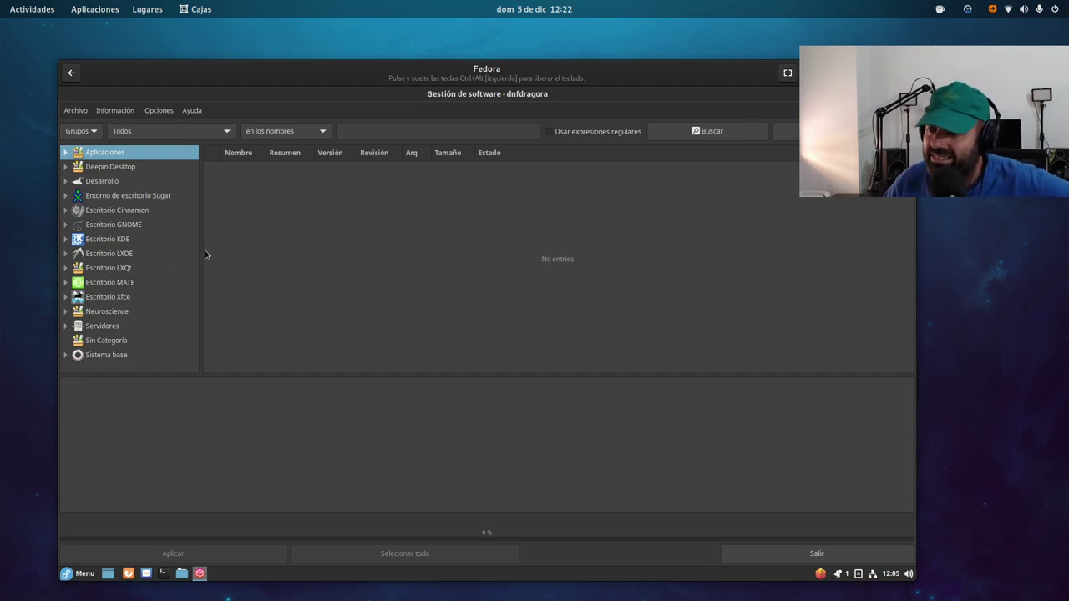
Step: Expand the Escritorio GNOME group in dnfdragora and look through the packages of its GNOME category
click(65, 225)
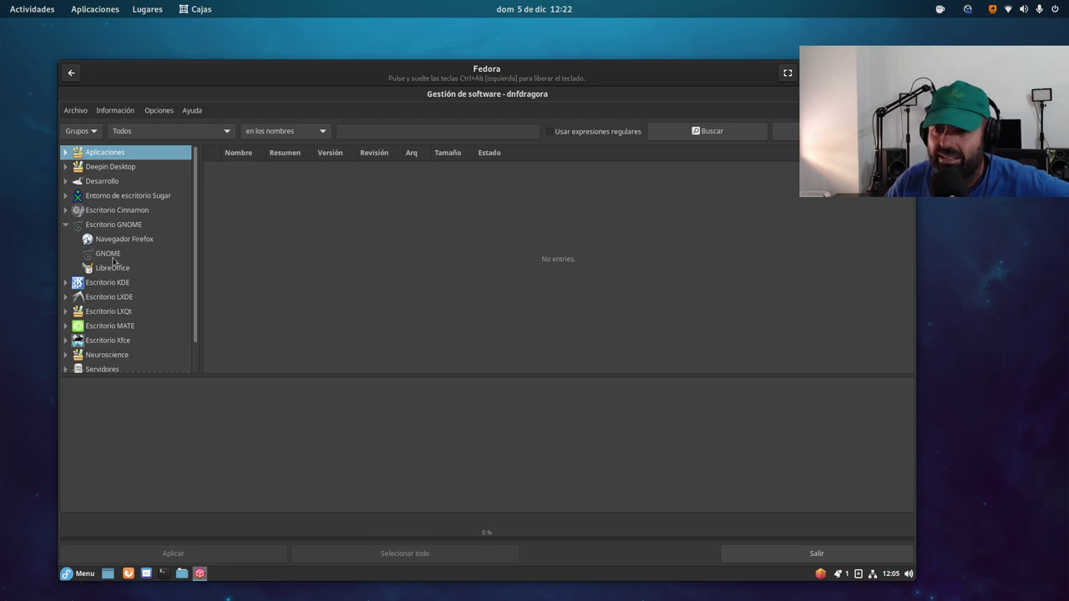
click(108, 254)
click(128, 228)
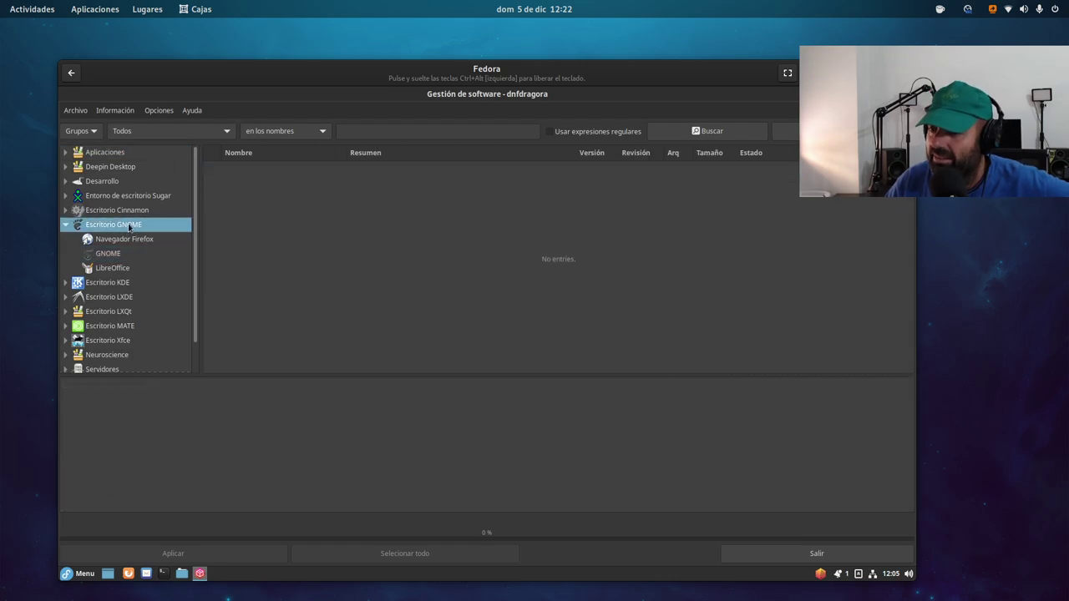
click(115, 254)
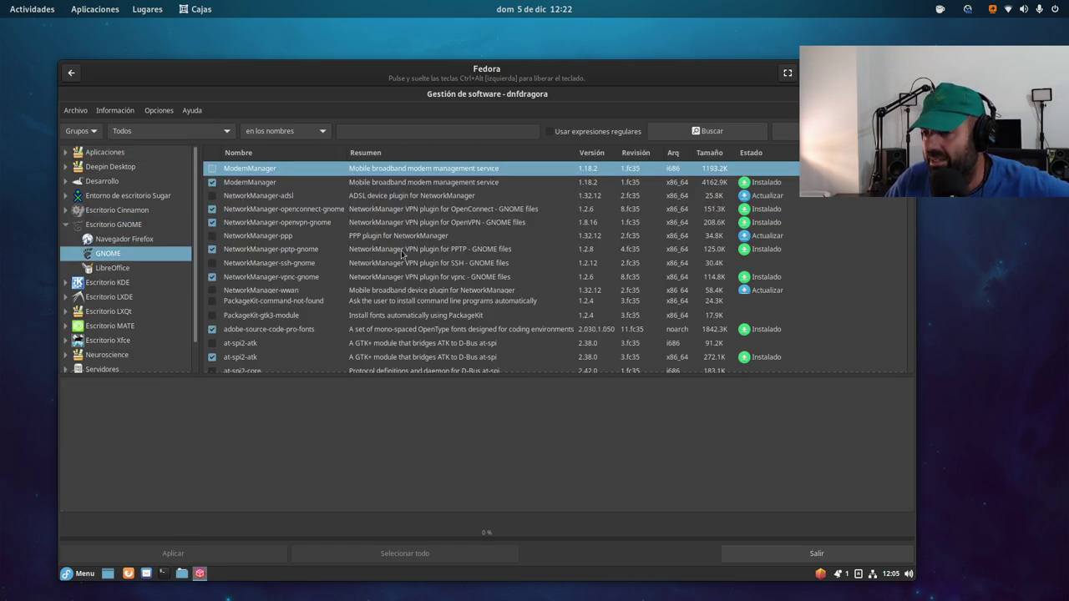
scroll(402, 255, down, 5)
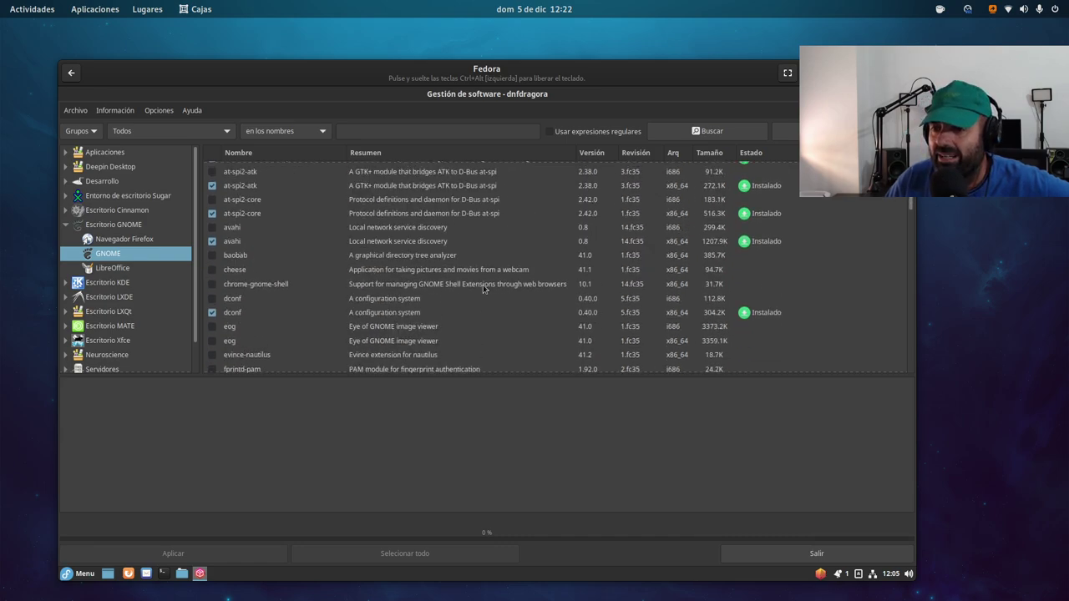
scroll(483, 285, up, 5)
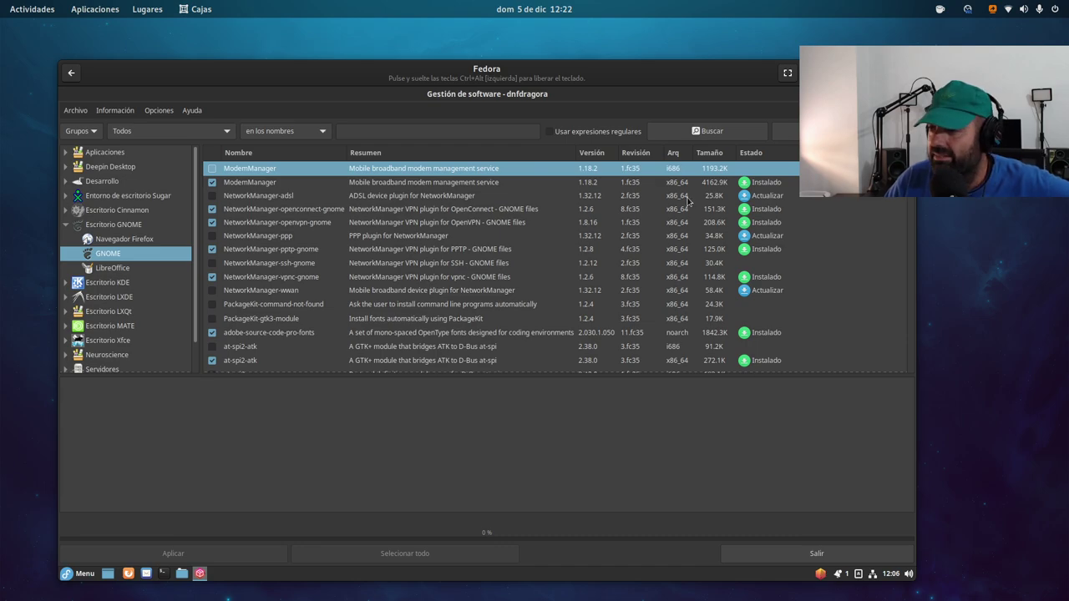
Step: Open dnfdragora's About information and read its description
click(195, 110)
click(222, 147)
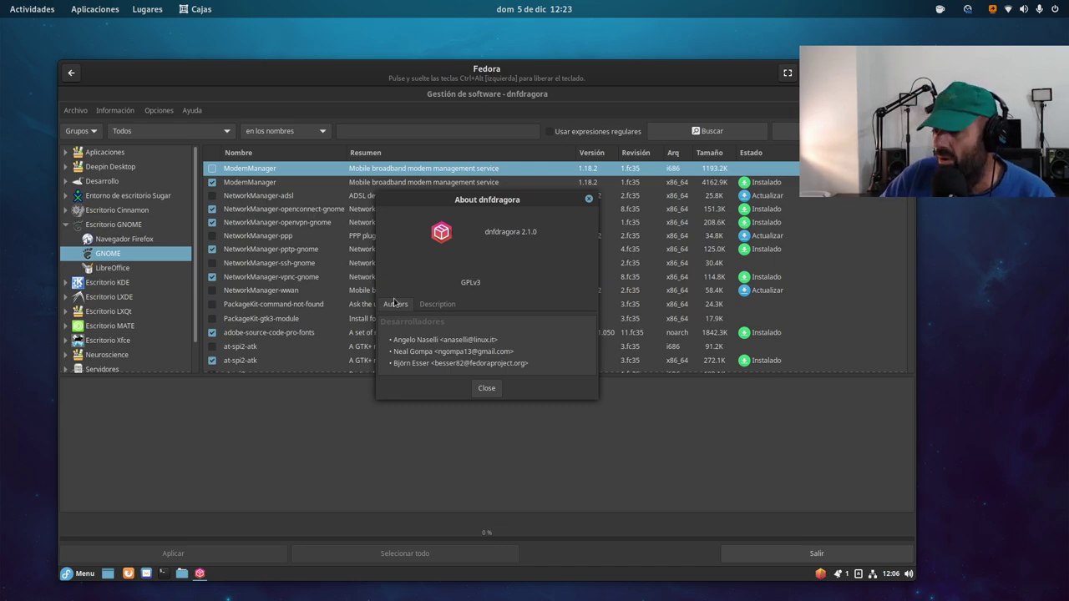
click(454, 304)
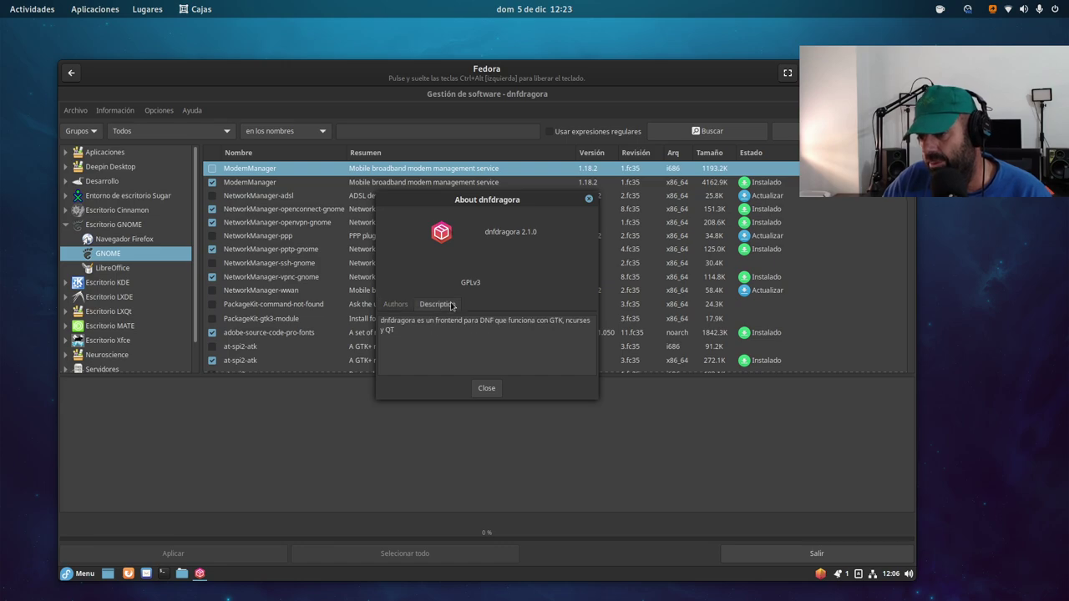
Step: View the authors in dnfdragora's About information, close the dialog and quit the program
click(403, 307)
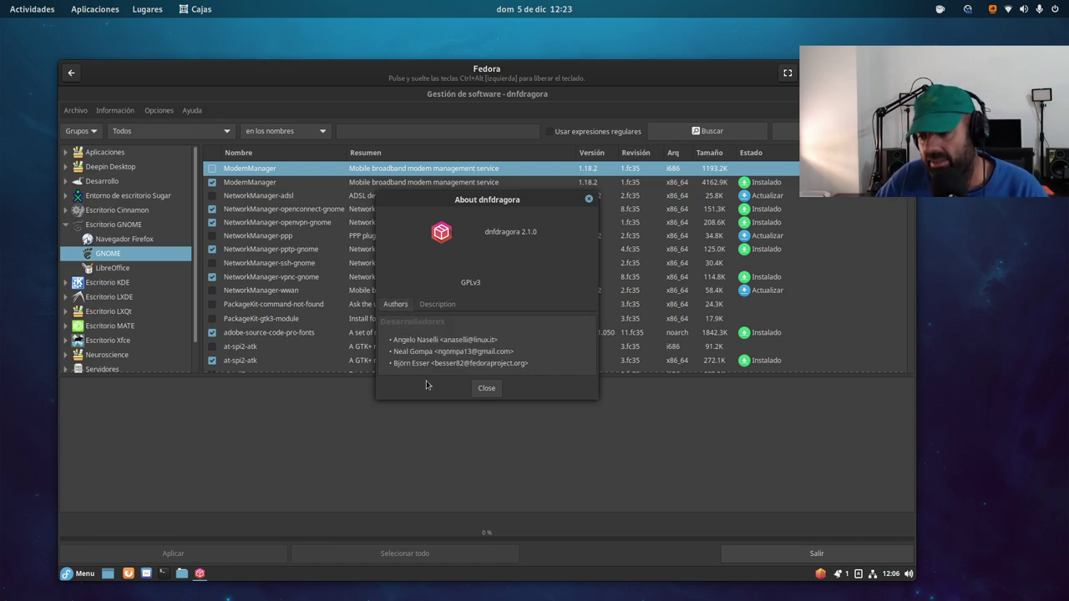
click(486, 389)
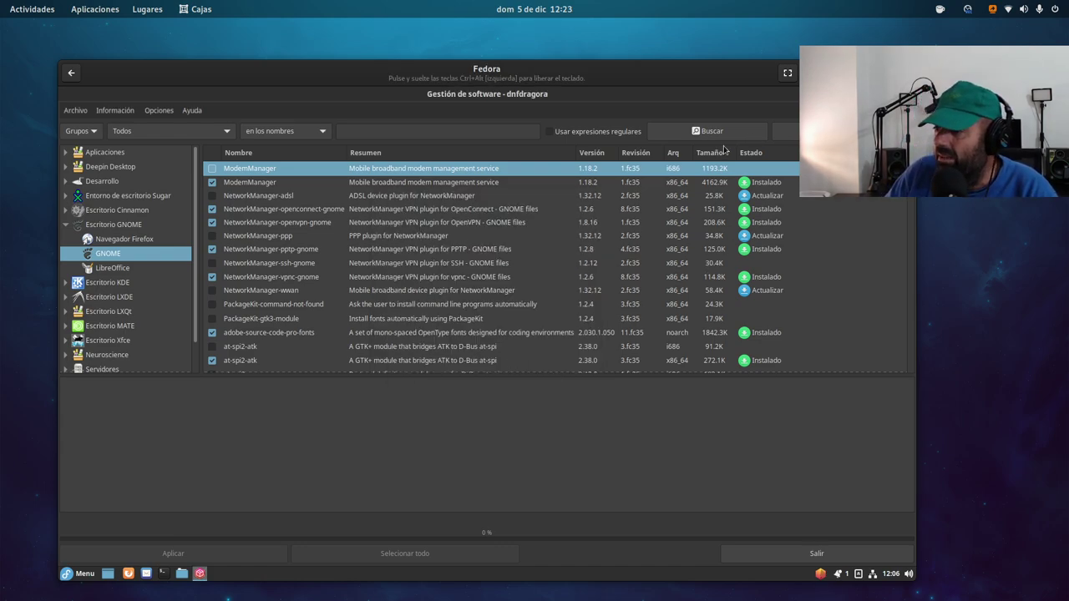
key(ctrl+q)
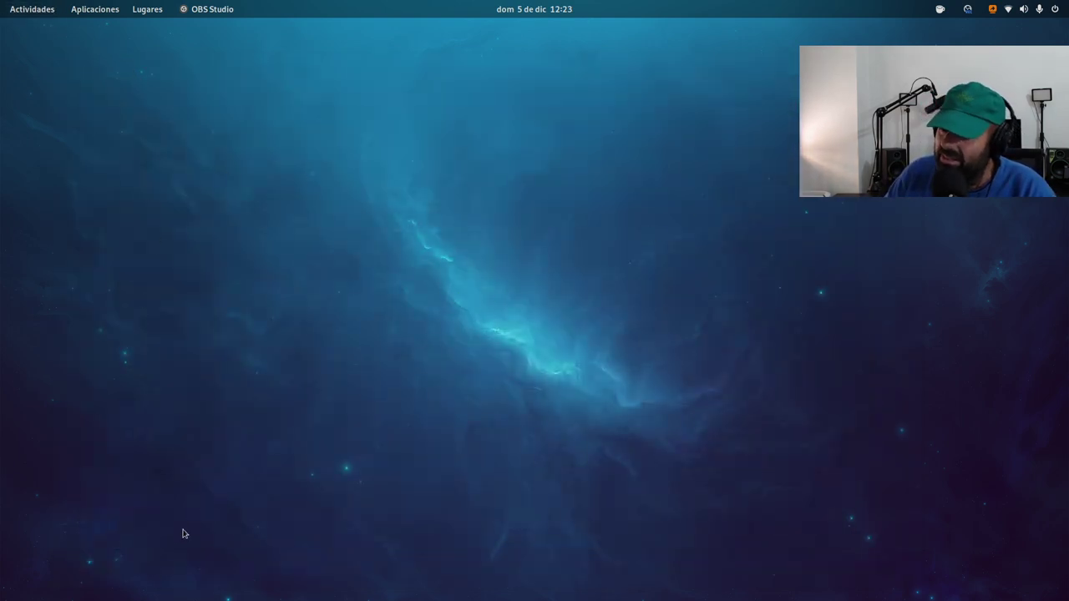
Step: Switch to the Cajas virtual machine manager, open the Fedora machine and maximize its window
click(41, 10)
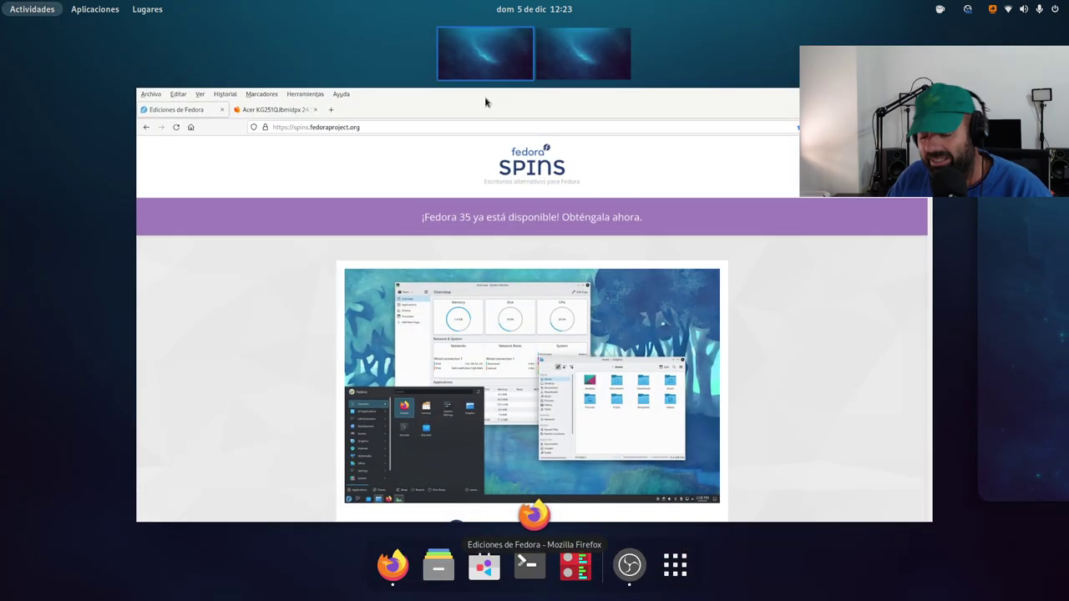
text(d)
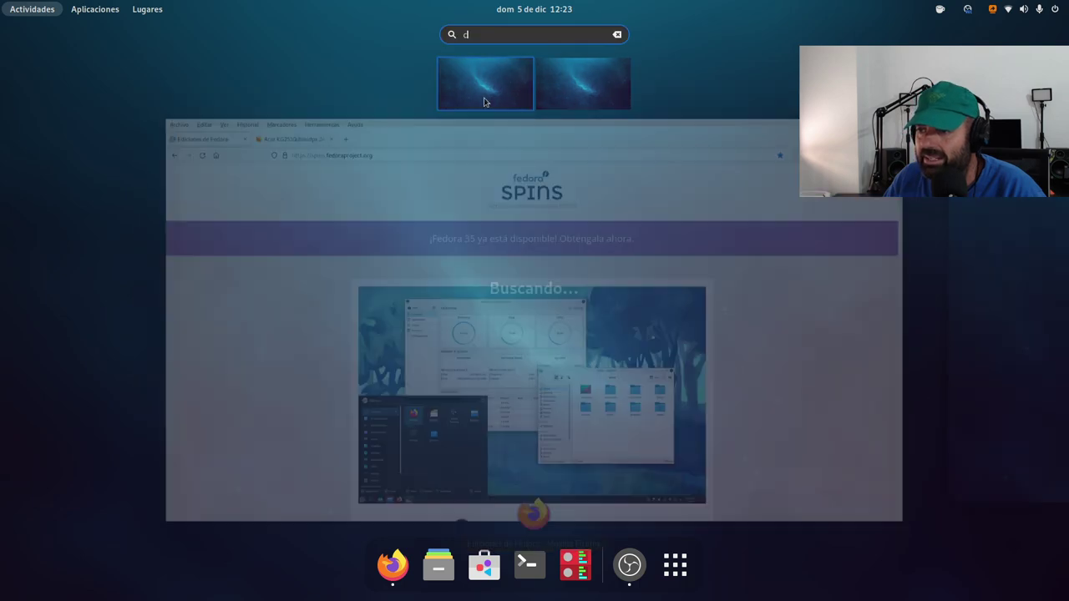
click(288, 90)
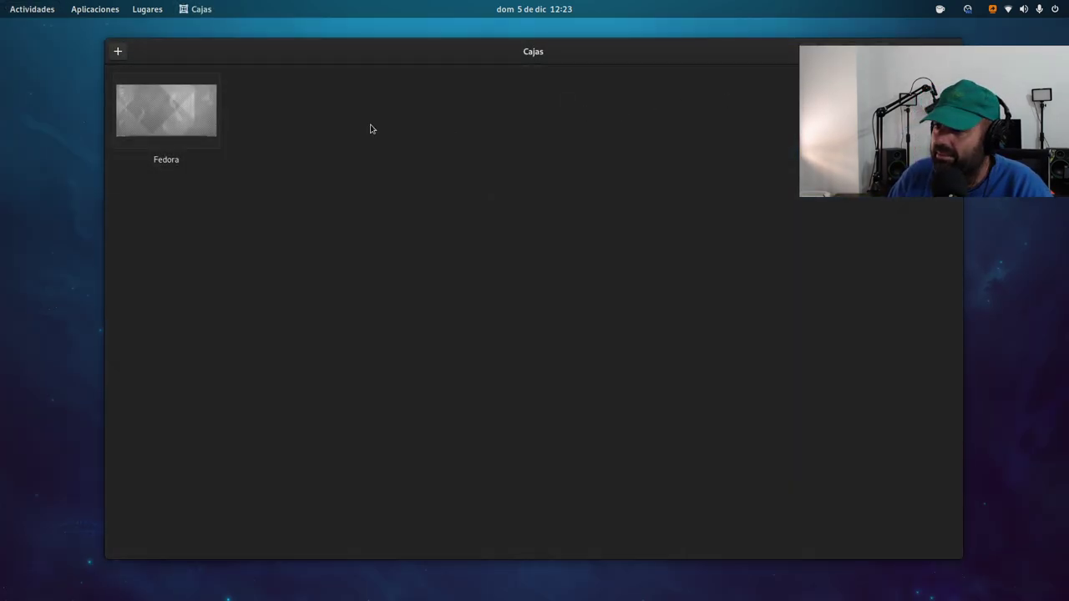
click(190, 122)
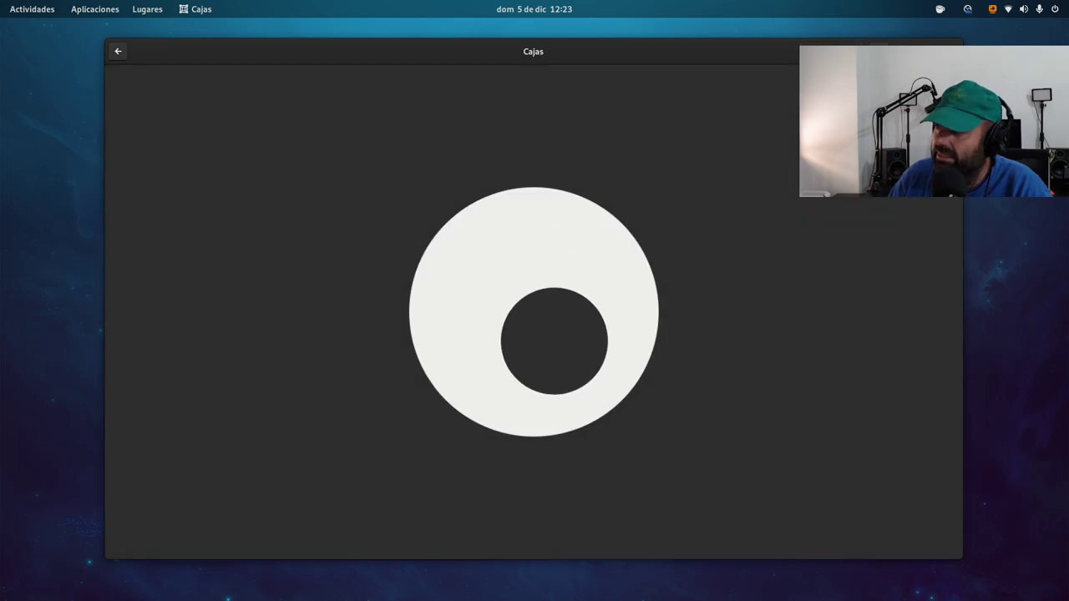
key(super+Up)
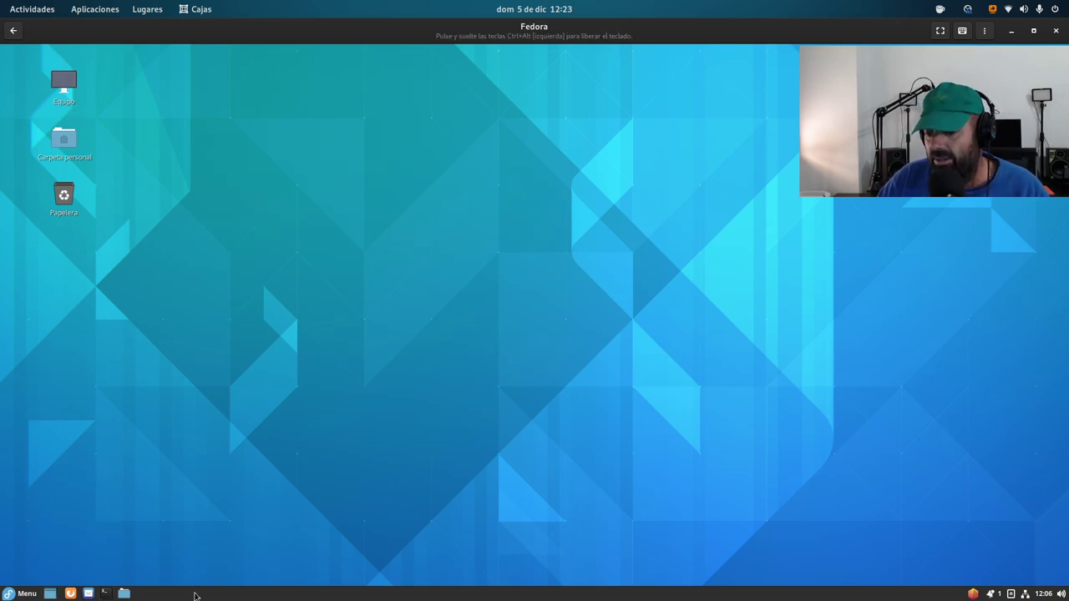
Step: Browse the Cinnamon application menu's Accesorios, Gráficos, Internet, Oficina and Sonido y vídeo categories
click(26, 593)
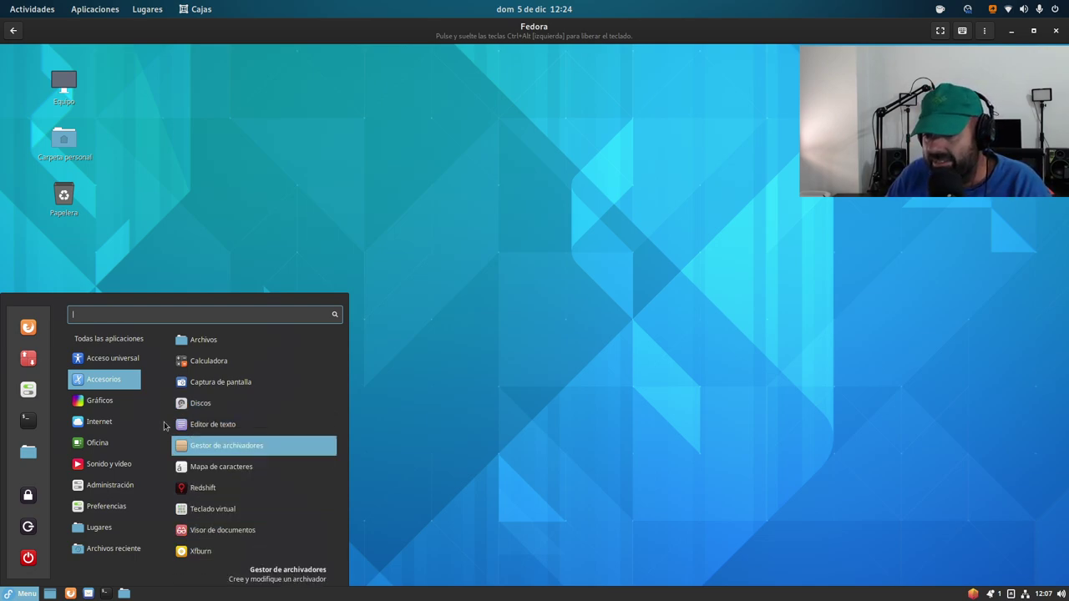
mouse_move(119, 408)
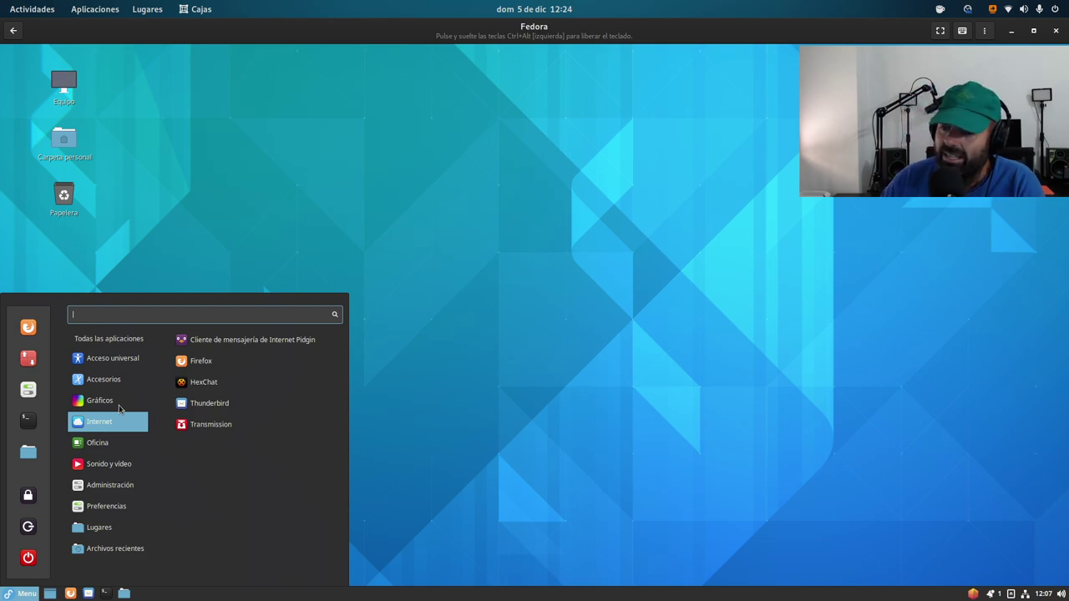
click(119, 406)
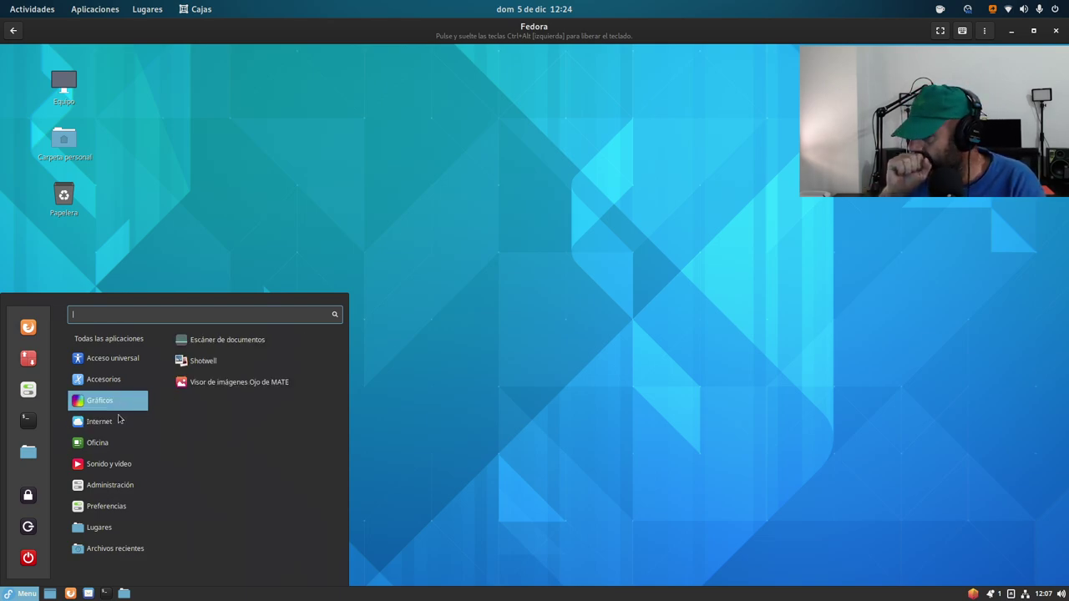
click(120, 419)
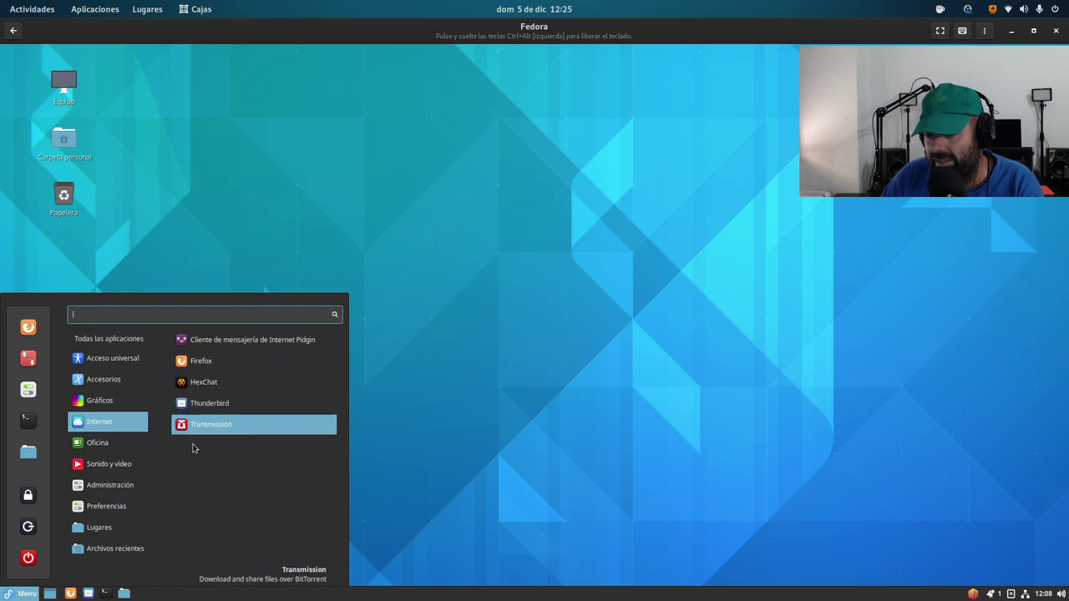
mouse_move(134, 449)
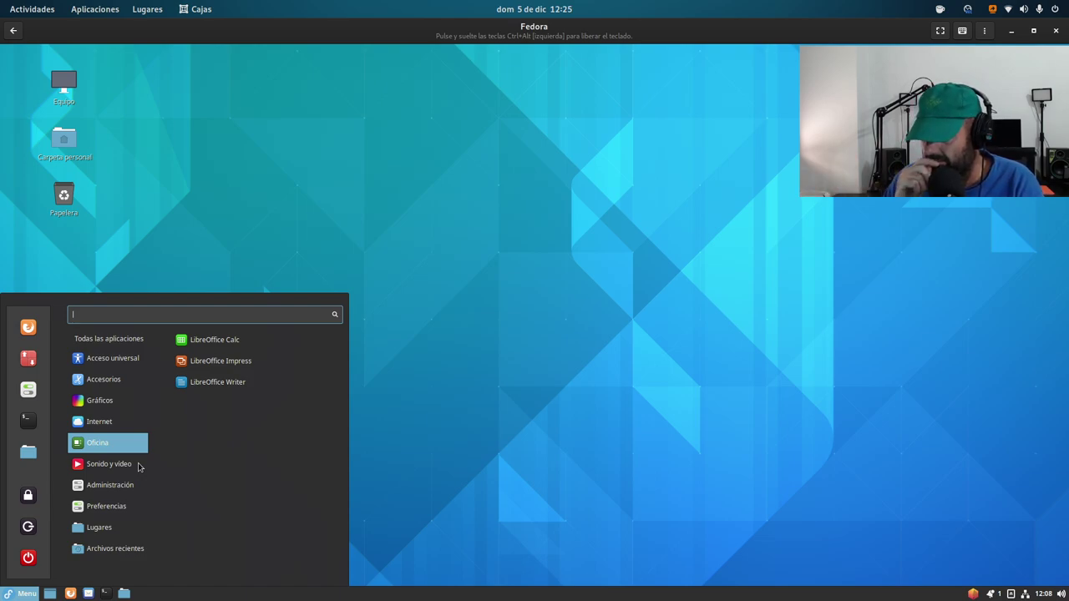
click(139, 467)
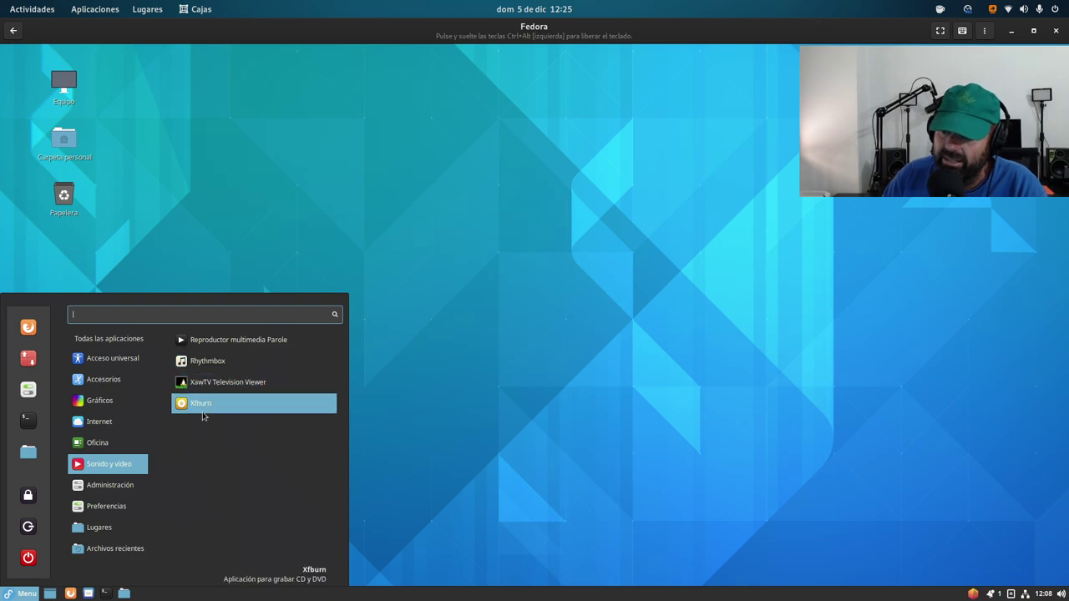
Step: Look through the Administración, Preferencias and Lugares categories of the application menu
click(121, 486)
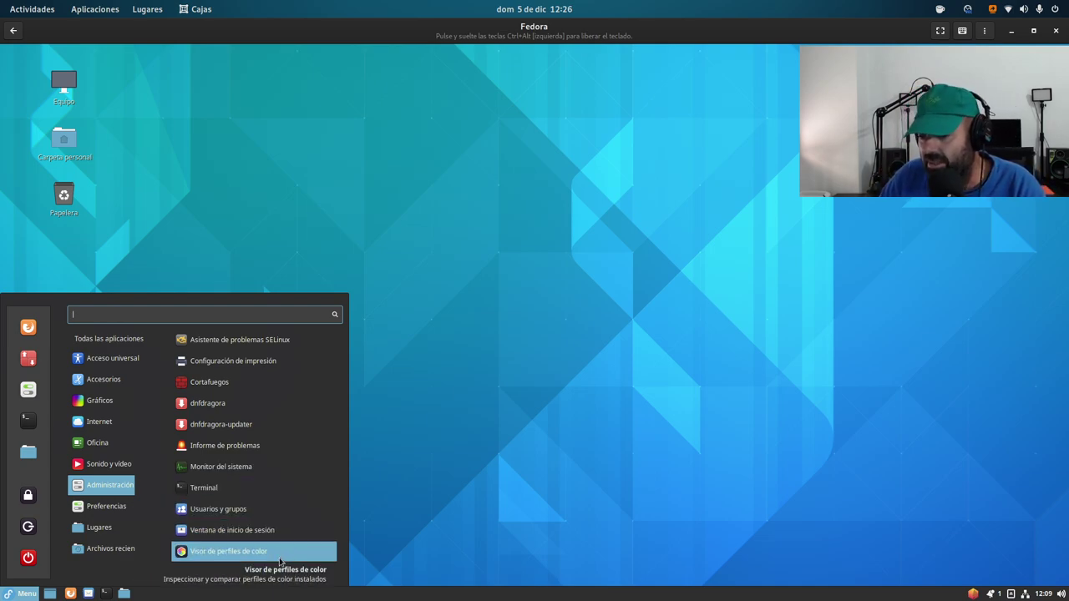
mouse_move(110, 506)
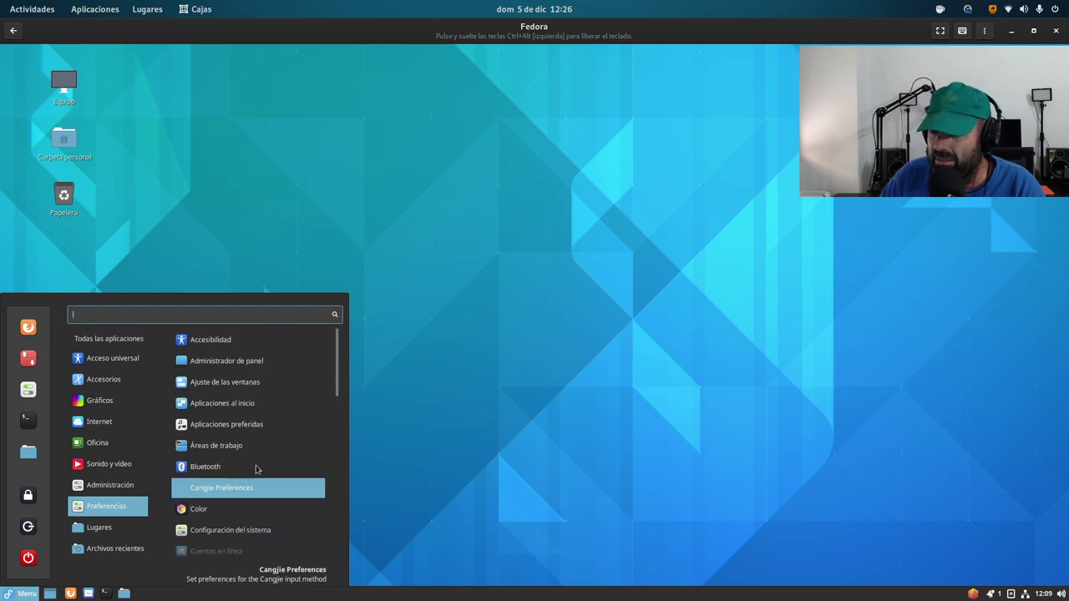
scroll(256, 465, down, 6)
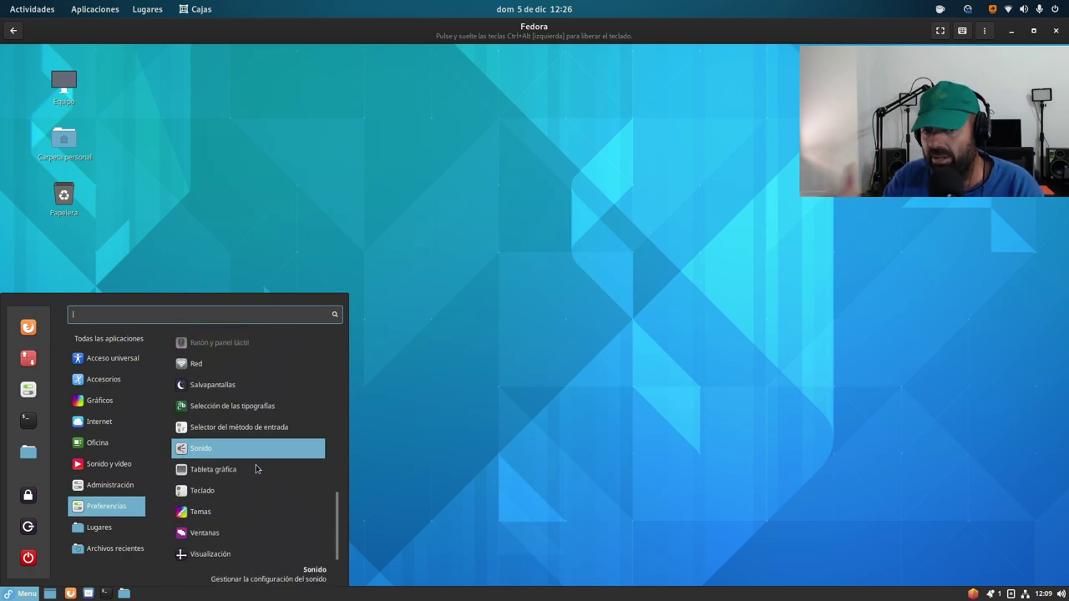
scroll(255, 465, down, 1)
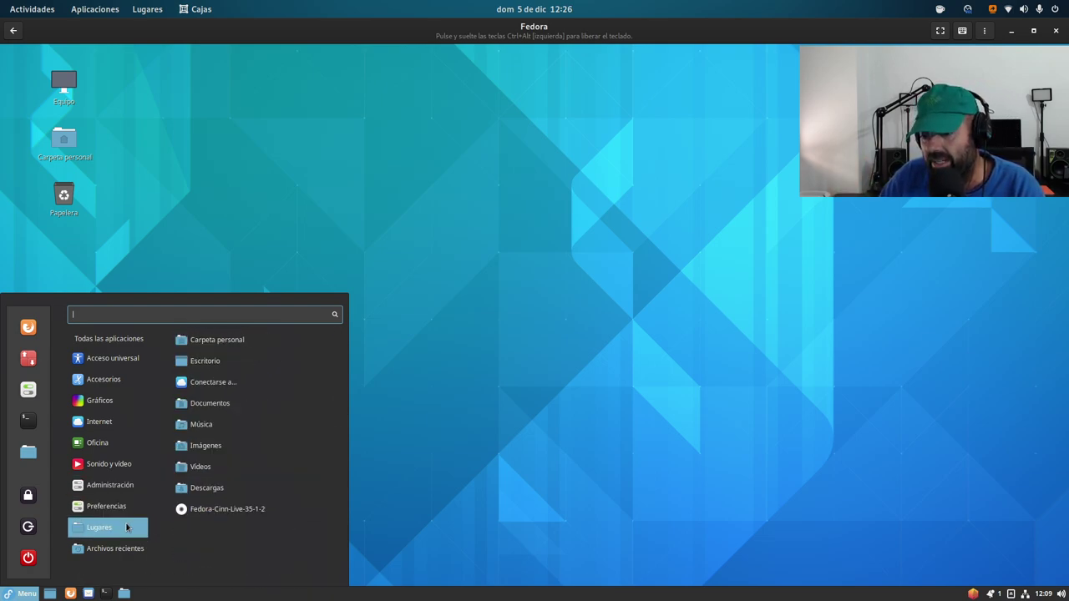
Step: Open Cinnamon's Configuración del sistema, and enlarge and reposition its window to show more settings
click(28, 390)
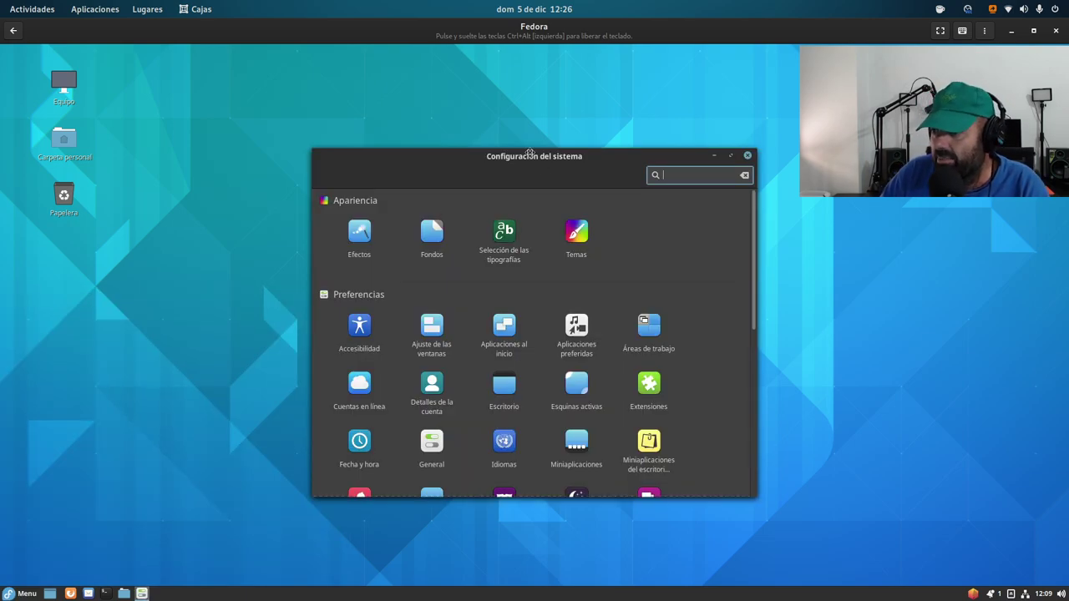
drag(532, 172, 335, 104)
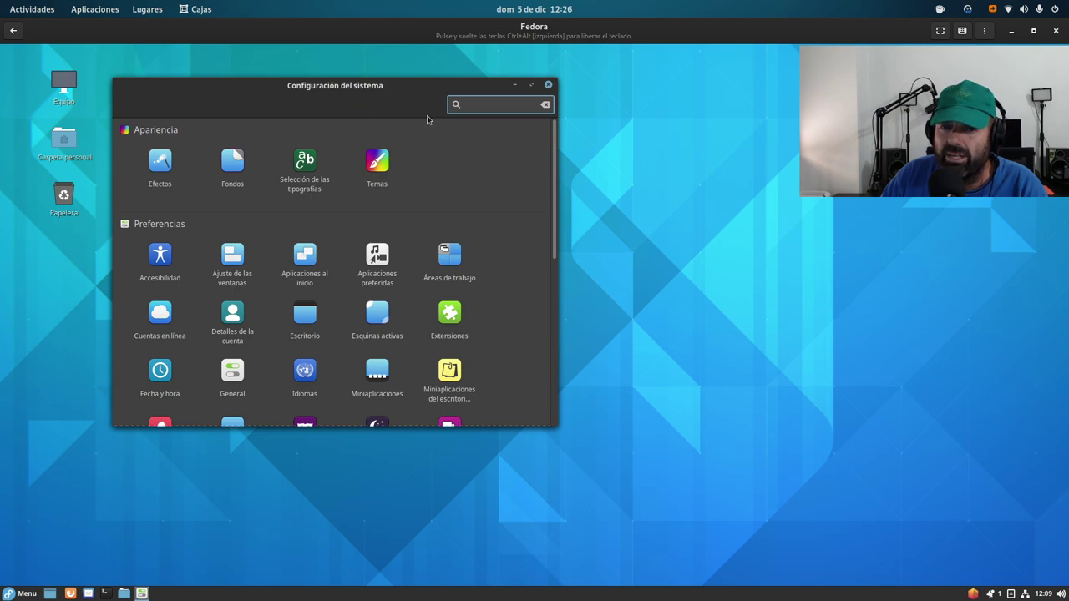
drag(389, 88, 443, 107)
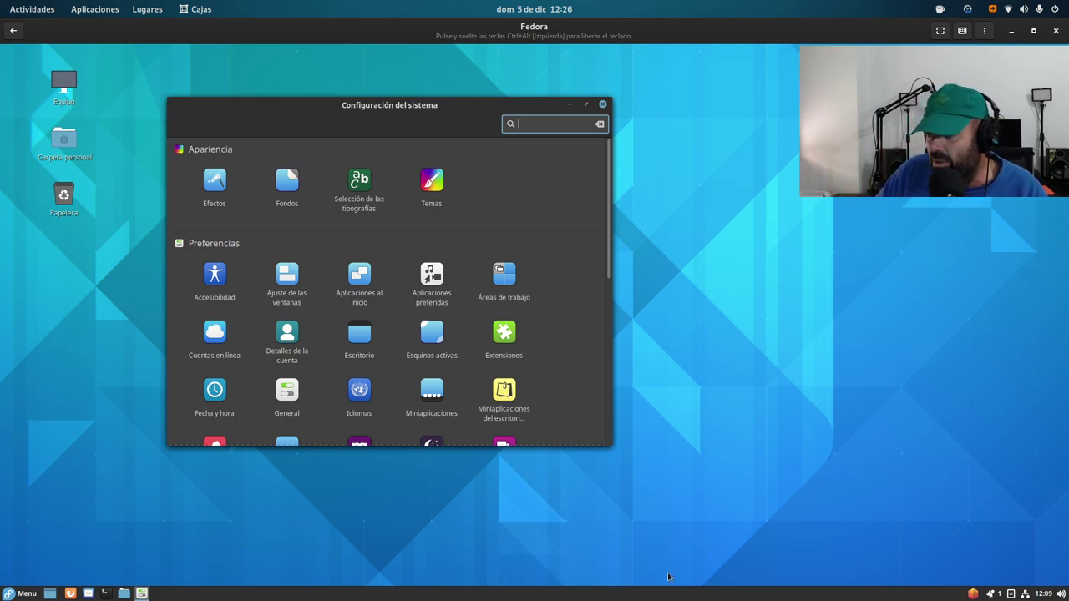
drag(614, 447, 803, 539)
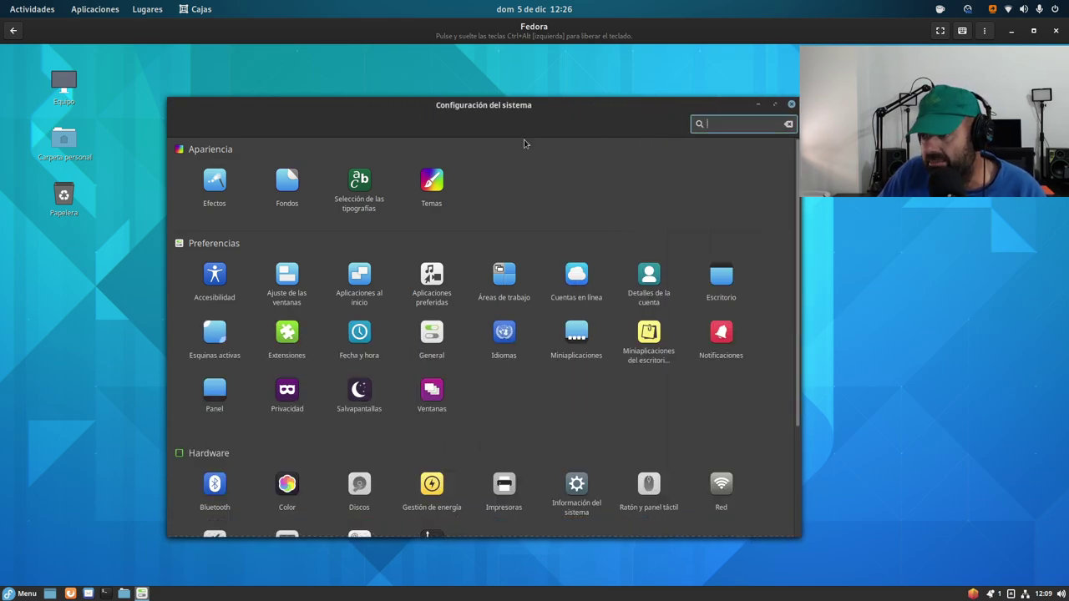
drag(505, 106, 494, 69)
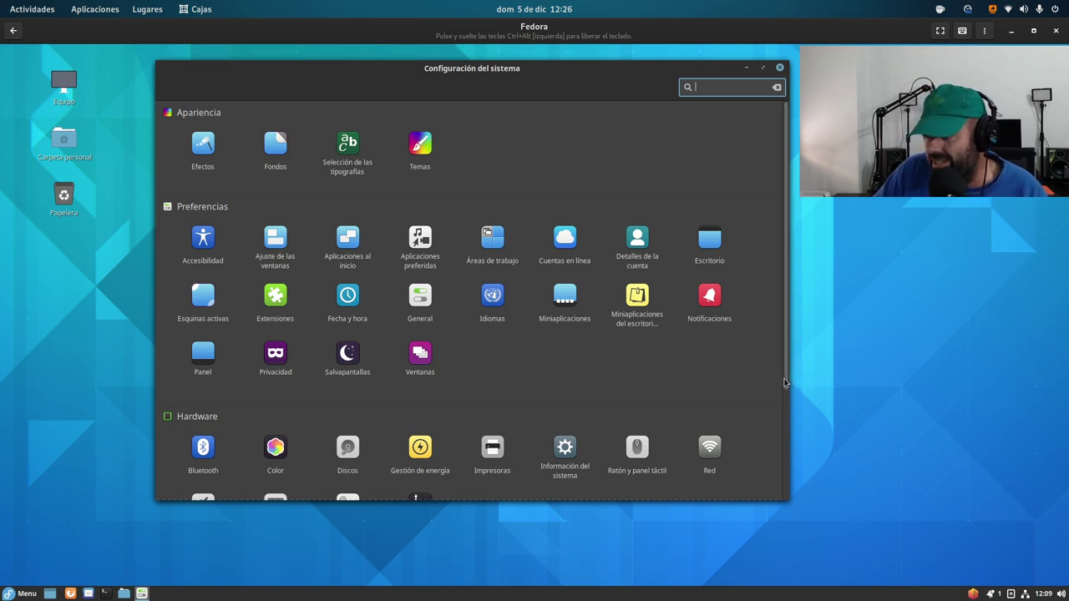
Step: Review Información del sistema in the Hardware section of the system settings and close the window
drag(785, 383, 774, 516)
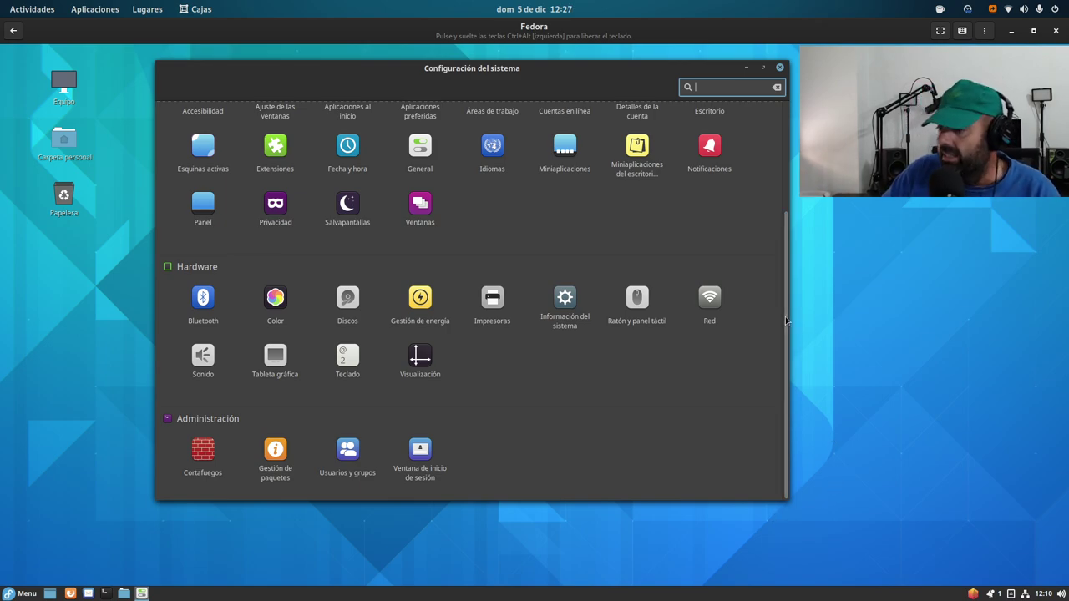
click(570, 302)
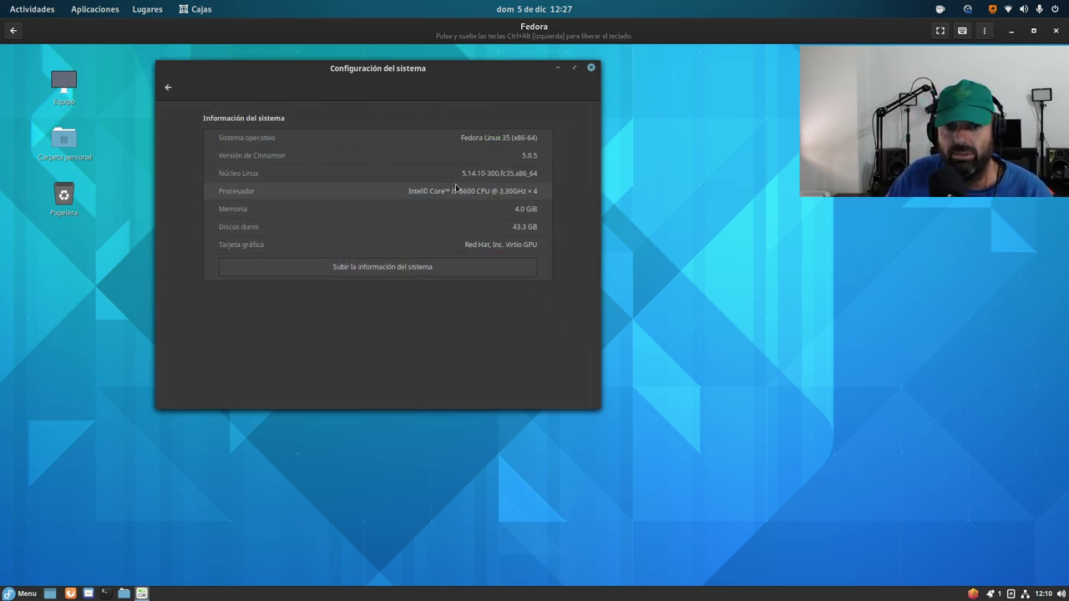
drag(436, 76, 521, 92)
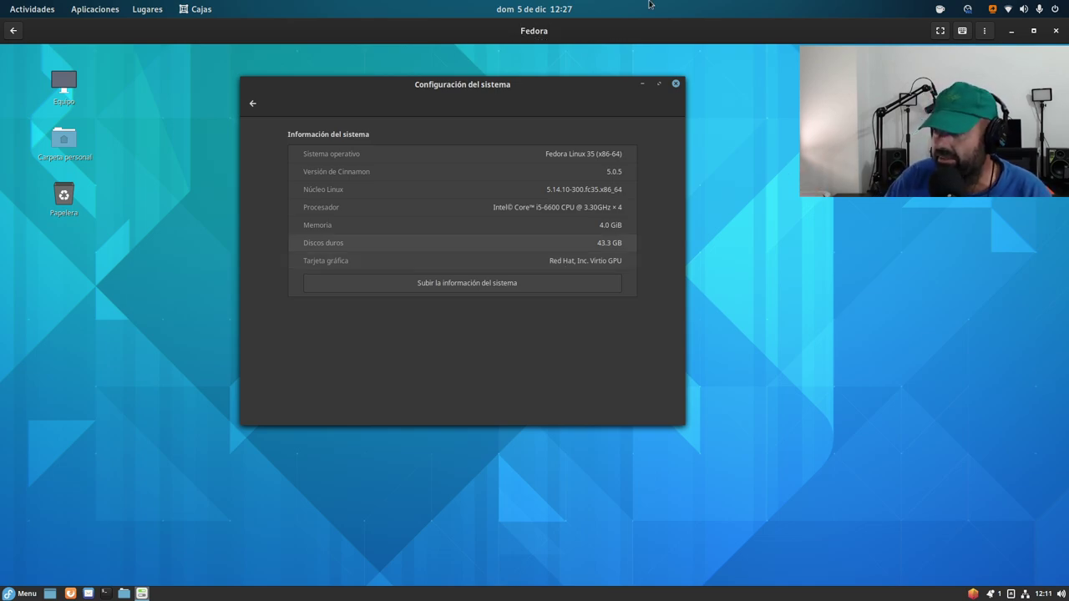
click(676, 84)
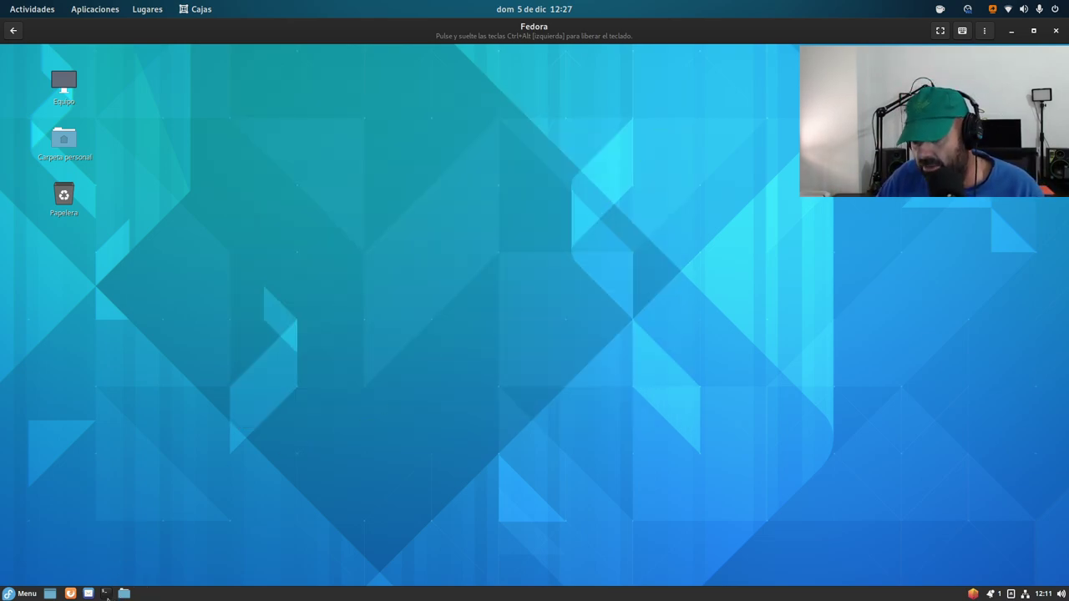
Step: Open a terminal window, enlarge it to cover most of the desktop and reposition it
click(105, 593)
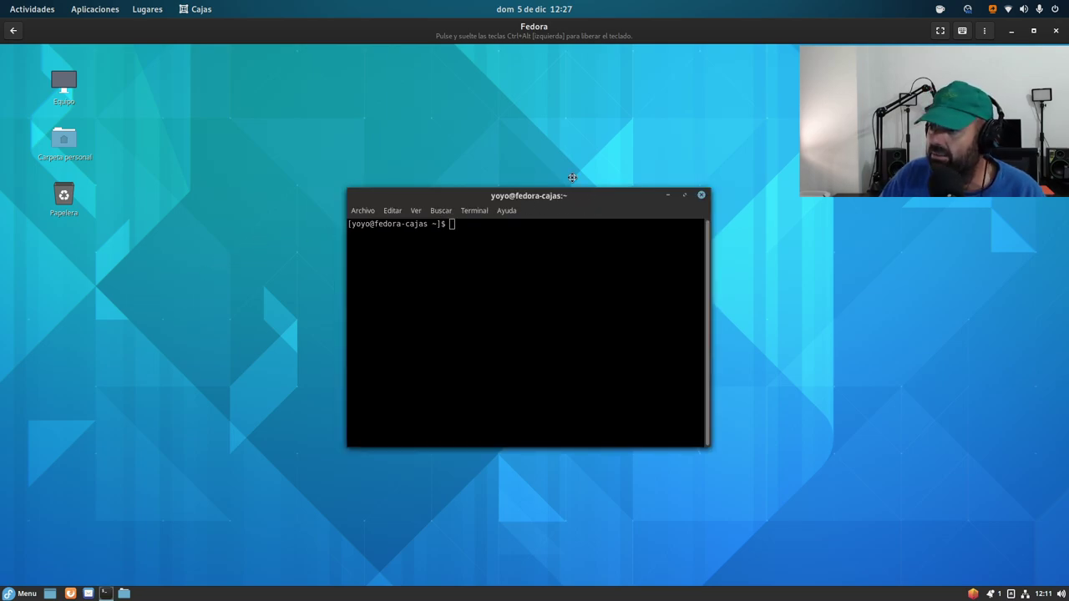
drag(573, 178, 392, 39)
drag(542, 334, 1034, 477)
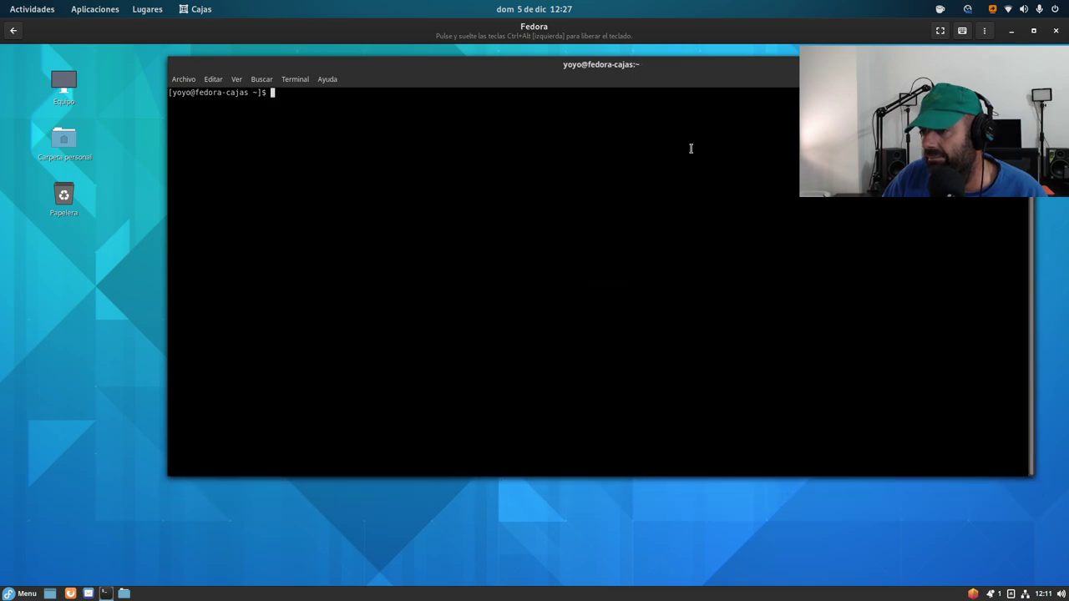
drag(618, 67, 560, 125)
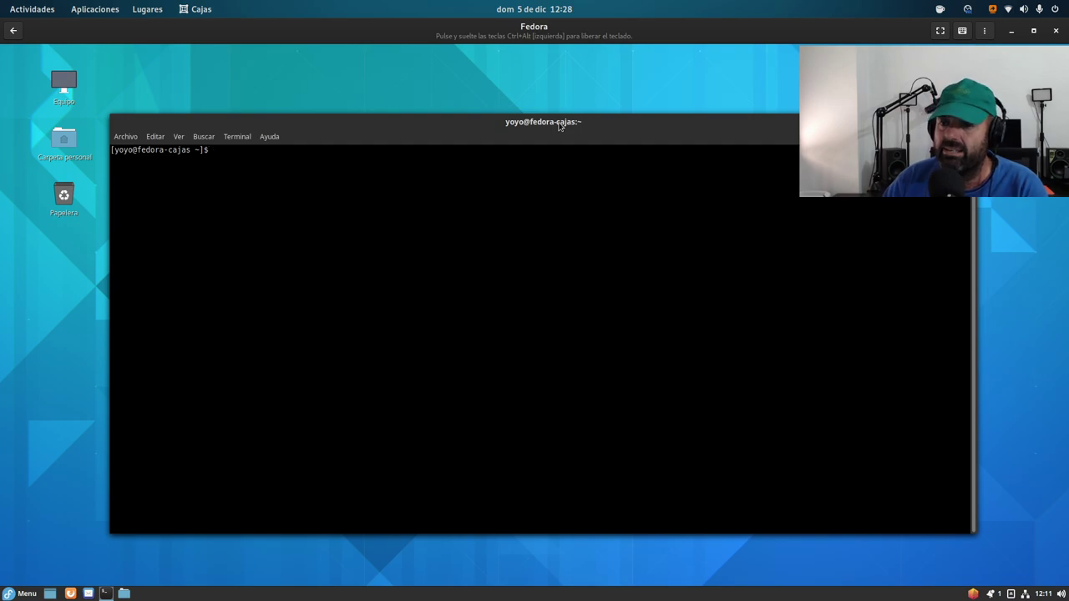
Step: Open the personal folder from the desktop, reposition its window and go to the file system root
double_click(68, 141)
drag(456, 134, 285, 61)
click(147, 265)
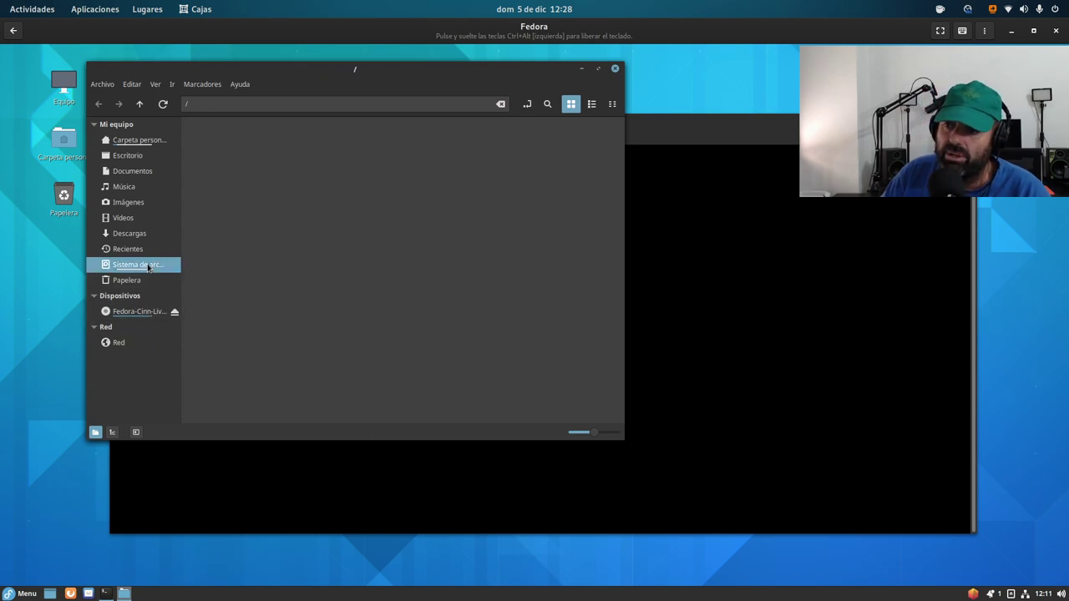
Step: Open the etc folder and browse through its subfolders
double_click(445, 147)
scroll(435, 288, down, 5)
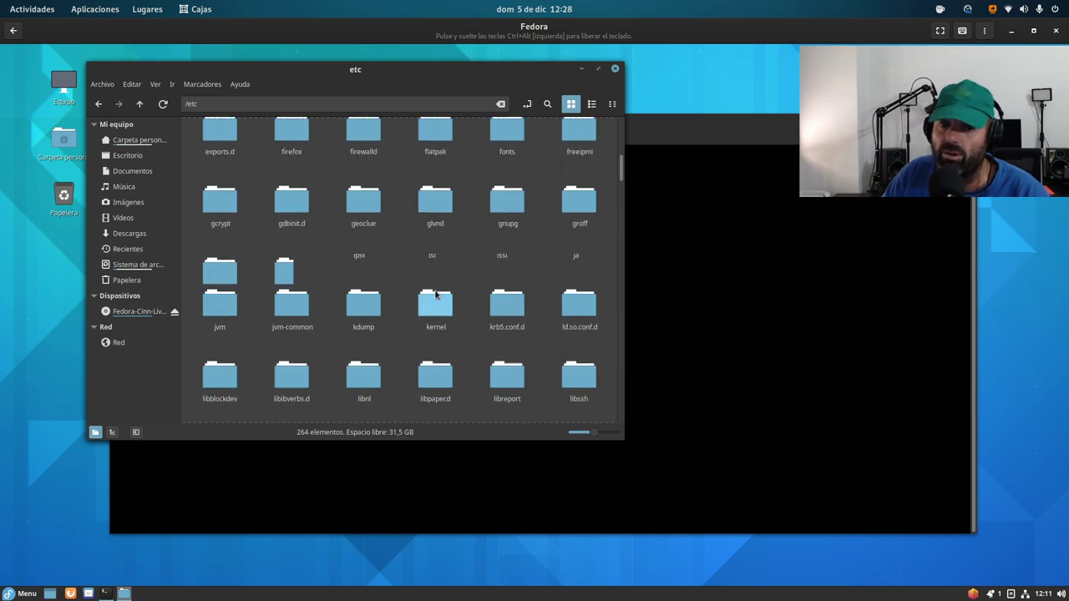
scroll(435, 292, up, 5)
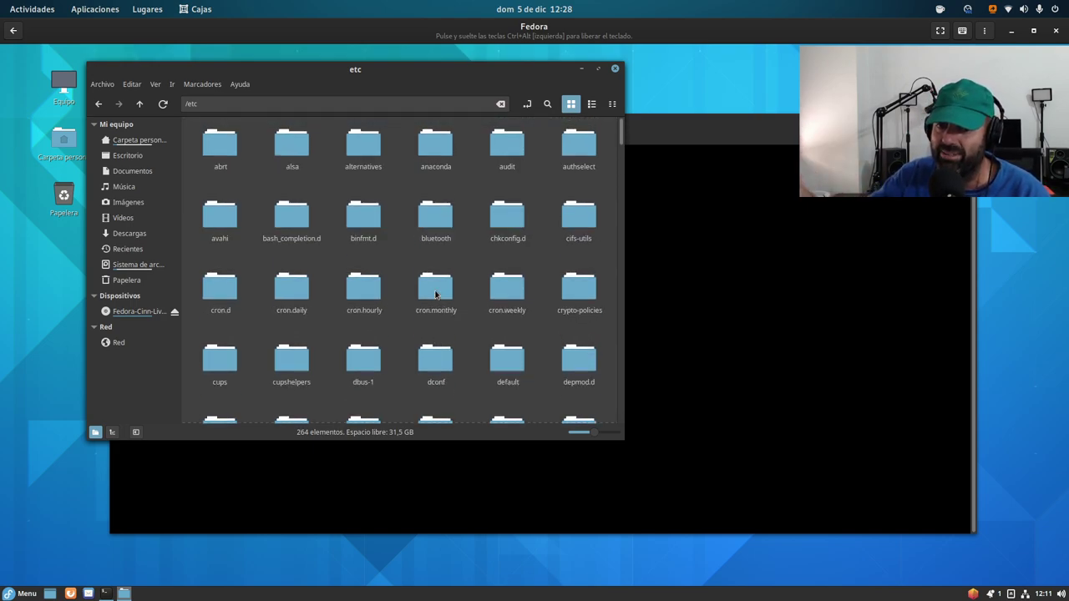
scroll(436, 292, down, 6)
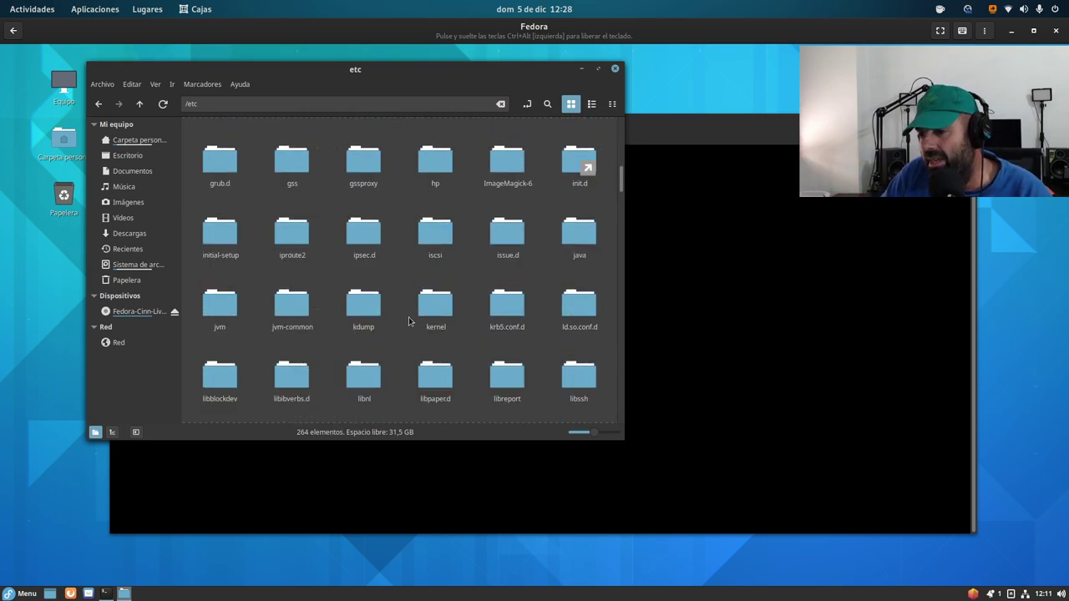
scroll(409, 322, down, 10)
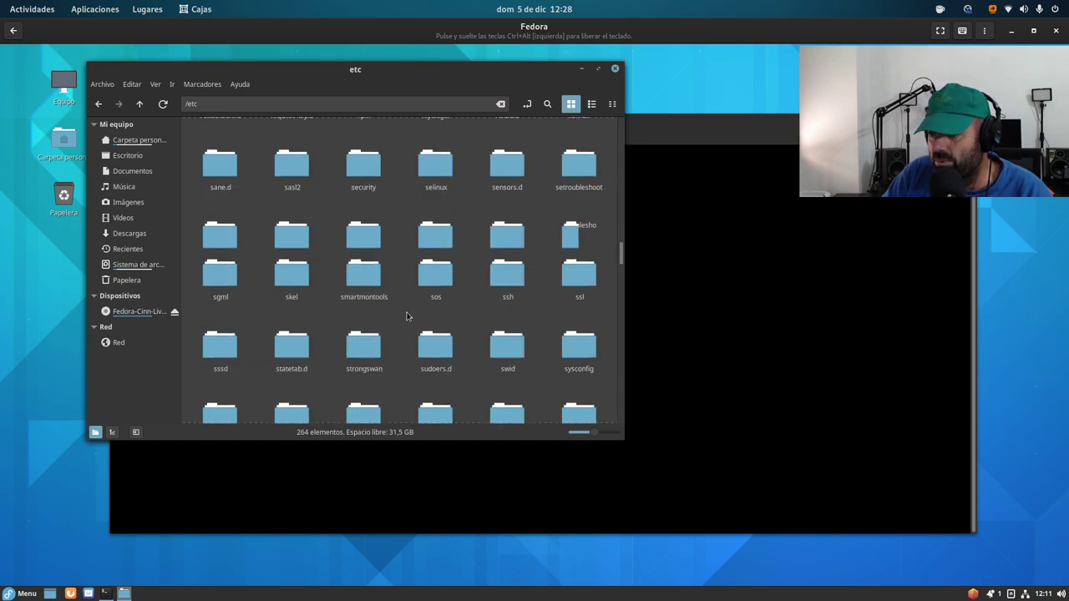
Step: Open the yum.repos.d folder inside etc to view the Fedora repository files, and close the file manager window
scroll(409, 309, down, 6)
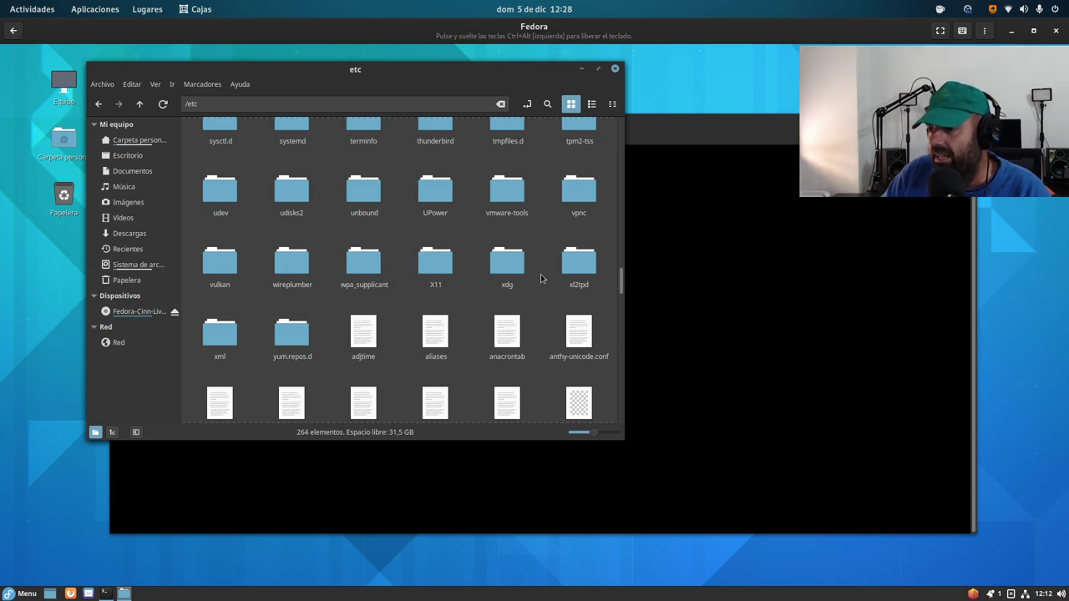
double_click(291, 330)
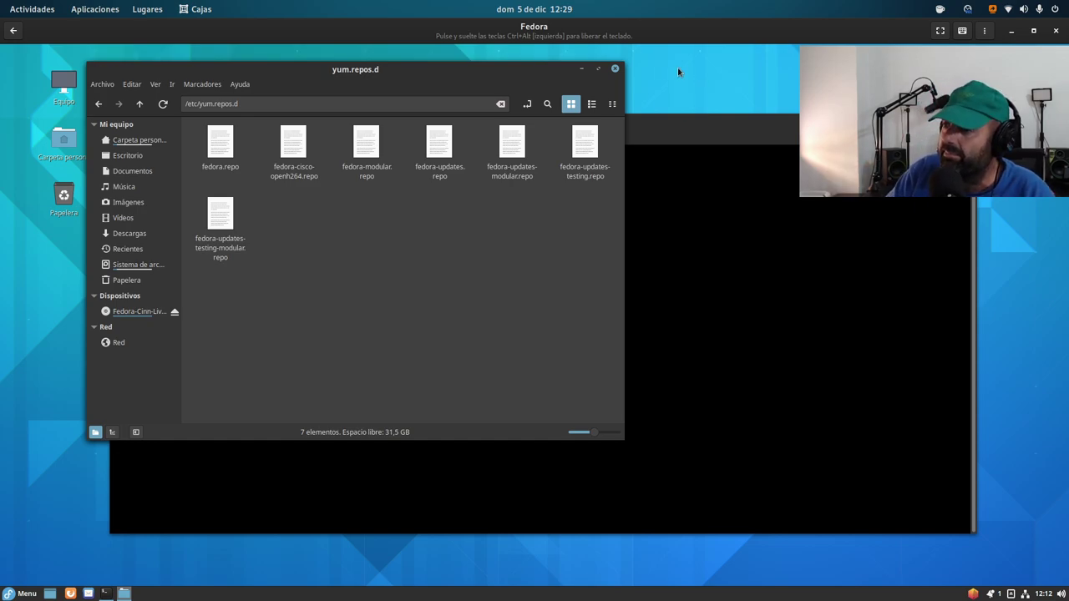
click(615, 68)
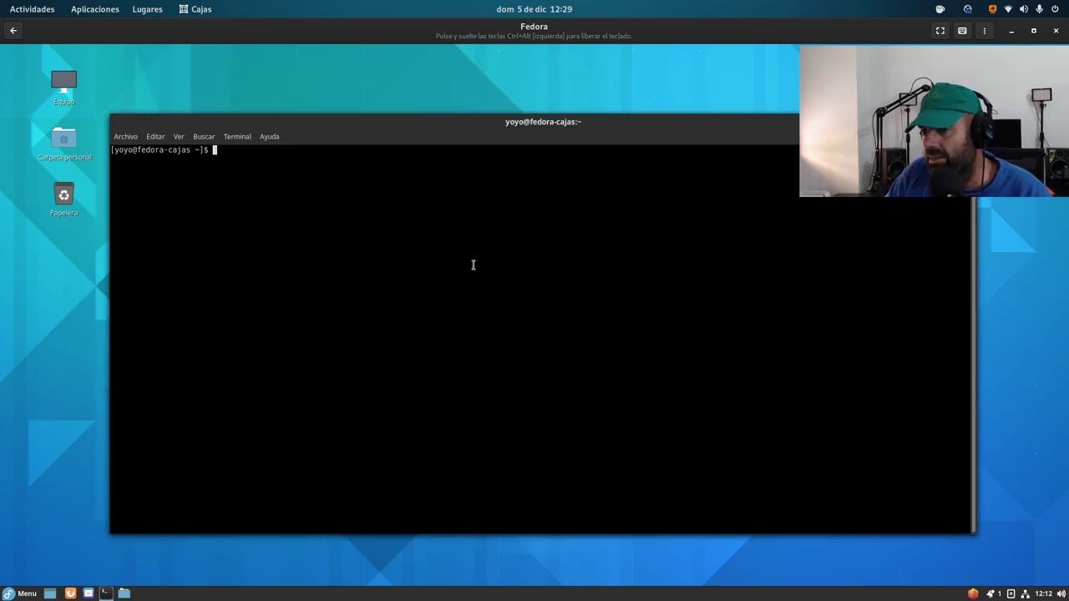
Step: Run sudo dnf update --refresh in the terminal and authenticate with the account password at the sudo prompt
text(s)
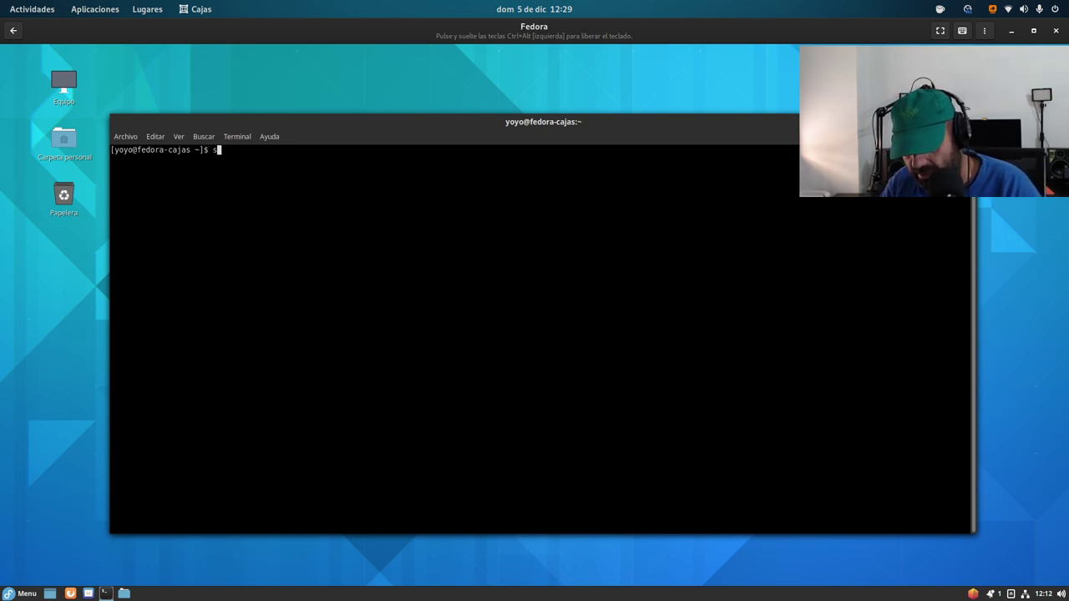
text(udo dnf)
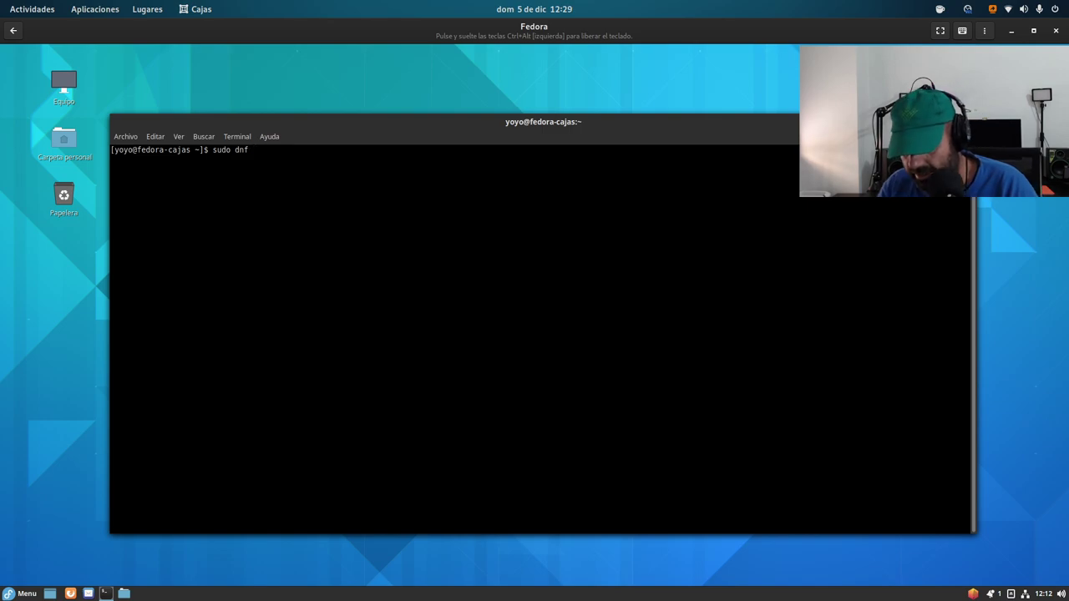
text(update)
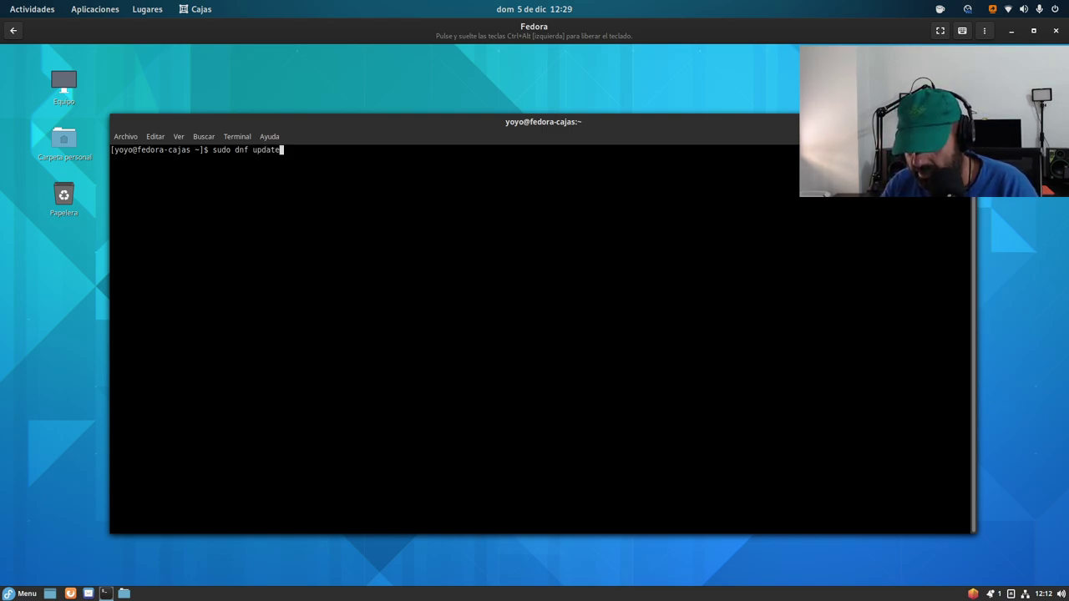
text( --)
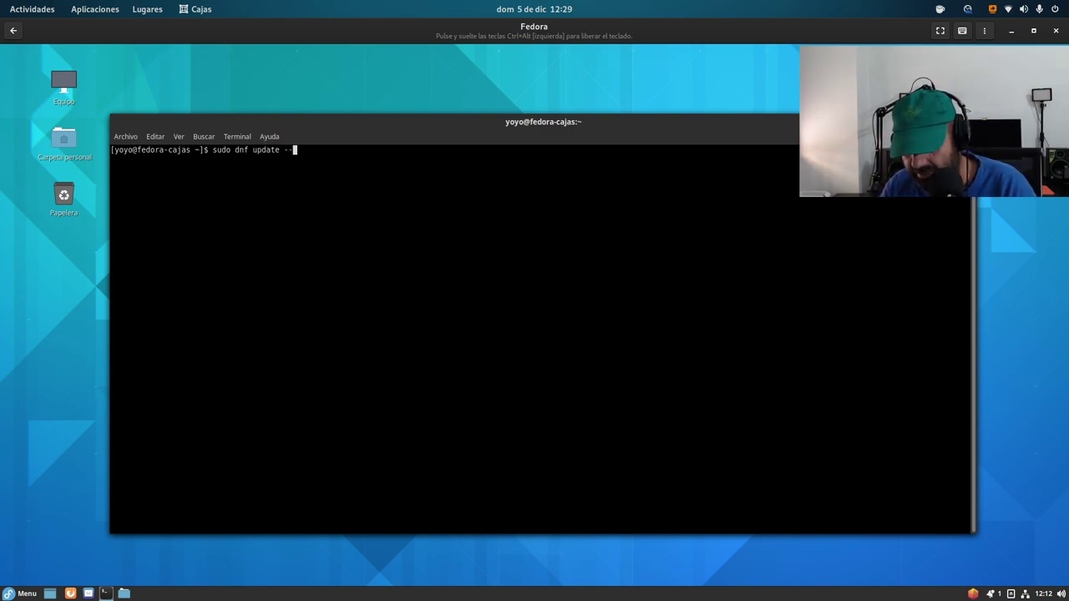
text(refresh)
key(Return)
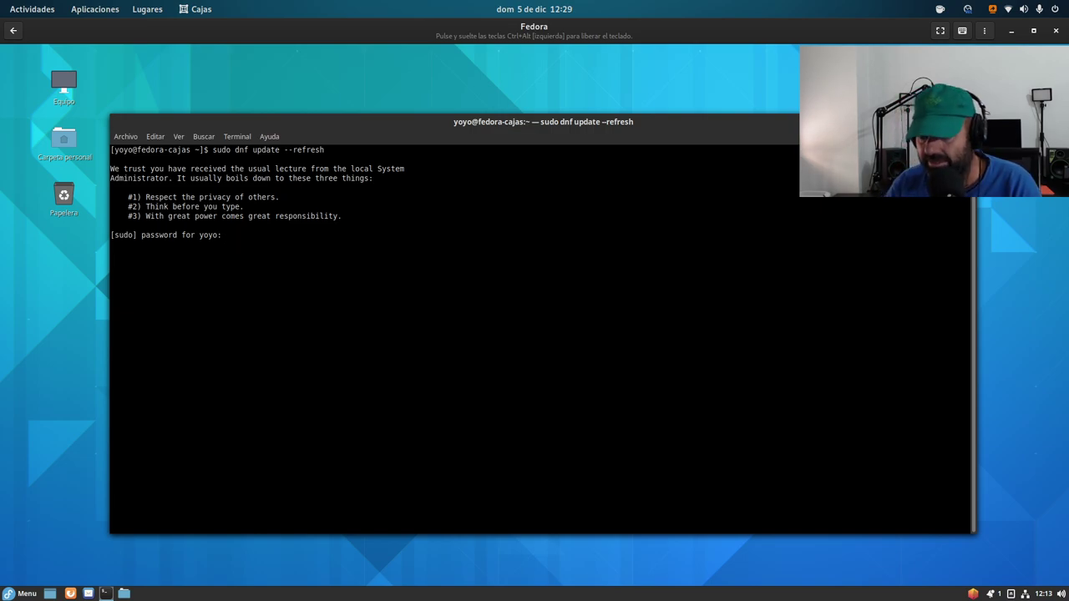
key(Return)
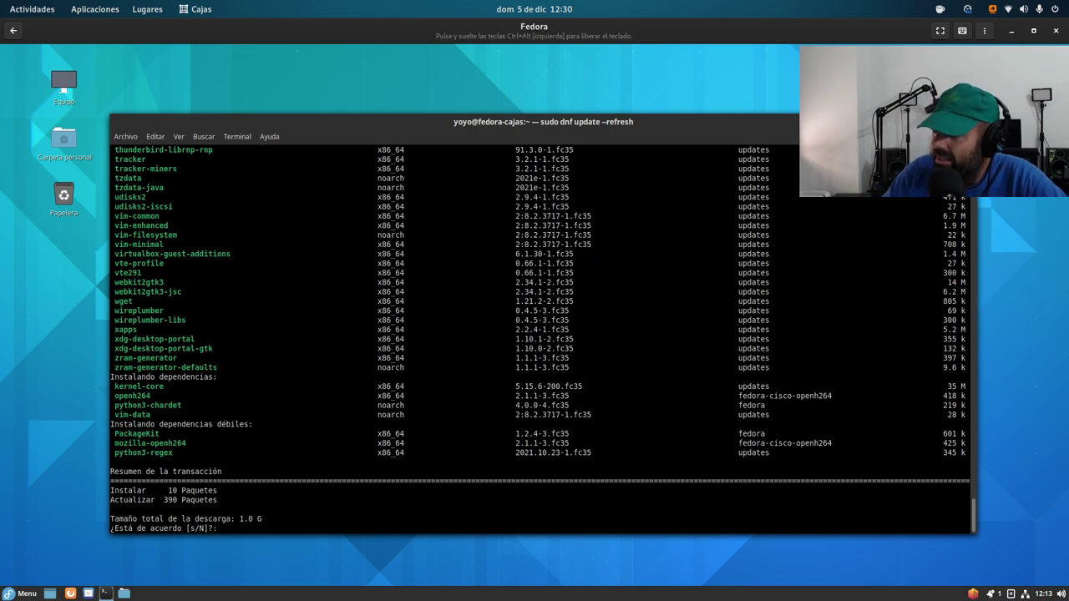
Step: Maximize the terminal window and examine the list of packages to install and update from its beginning
key(super+Up)
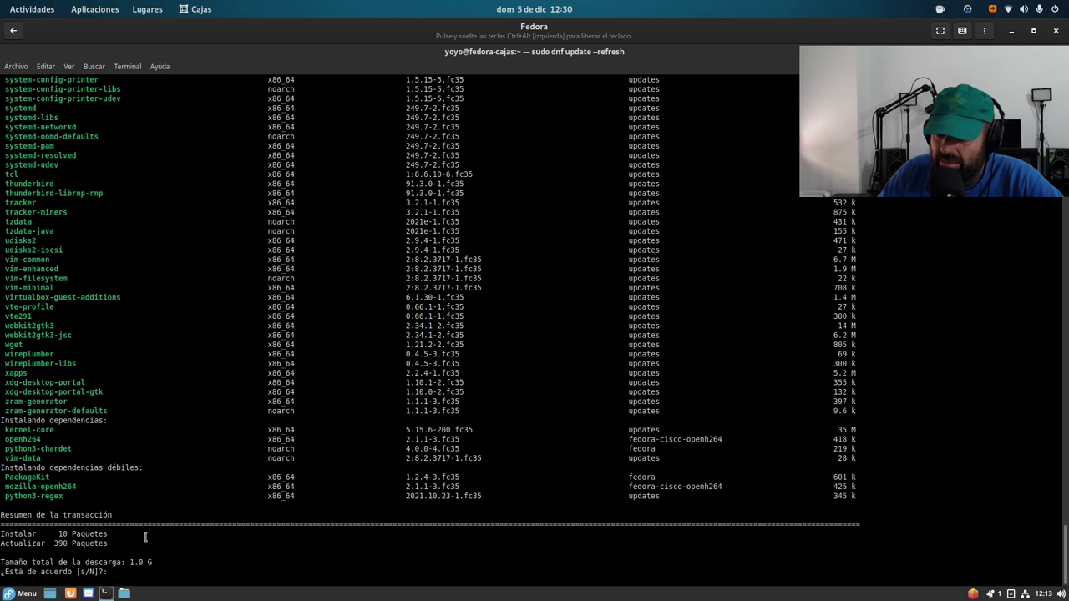
scroll(236, 421, up, 15)
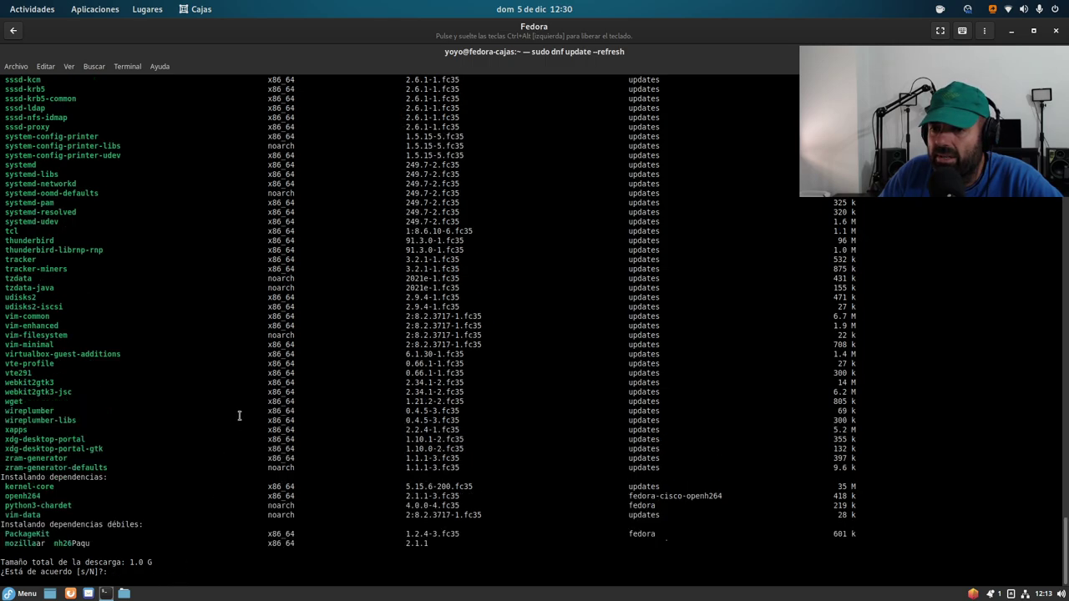
scroll(238, 415, up, 20)
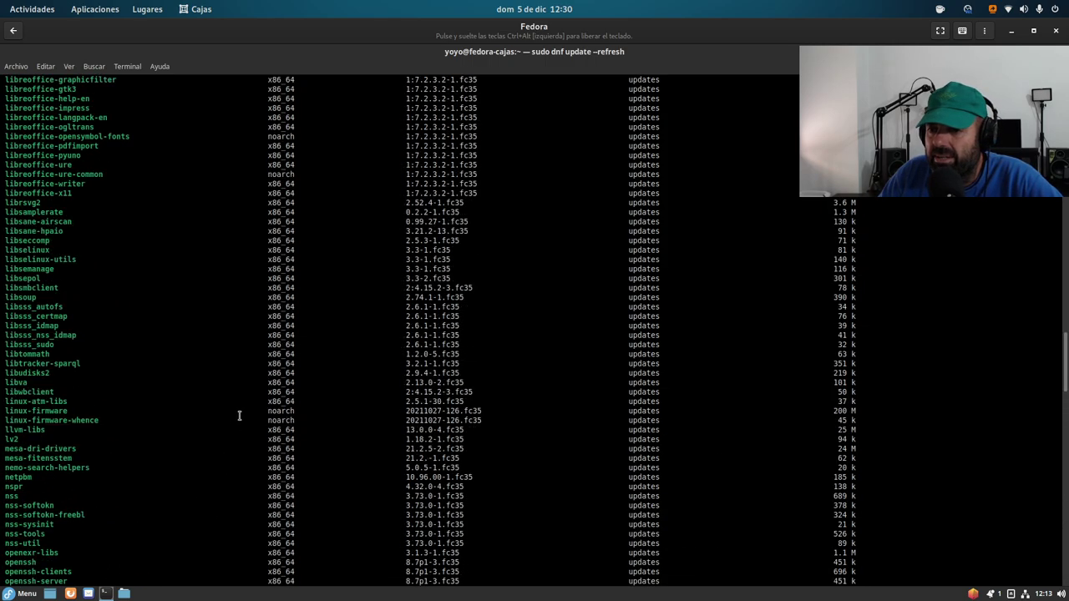
scroll(239, 418, up, 20)
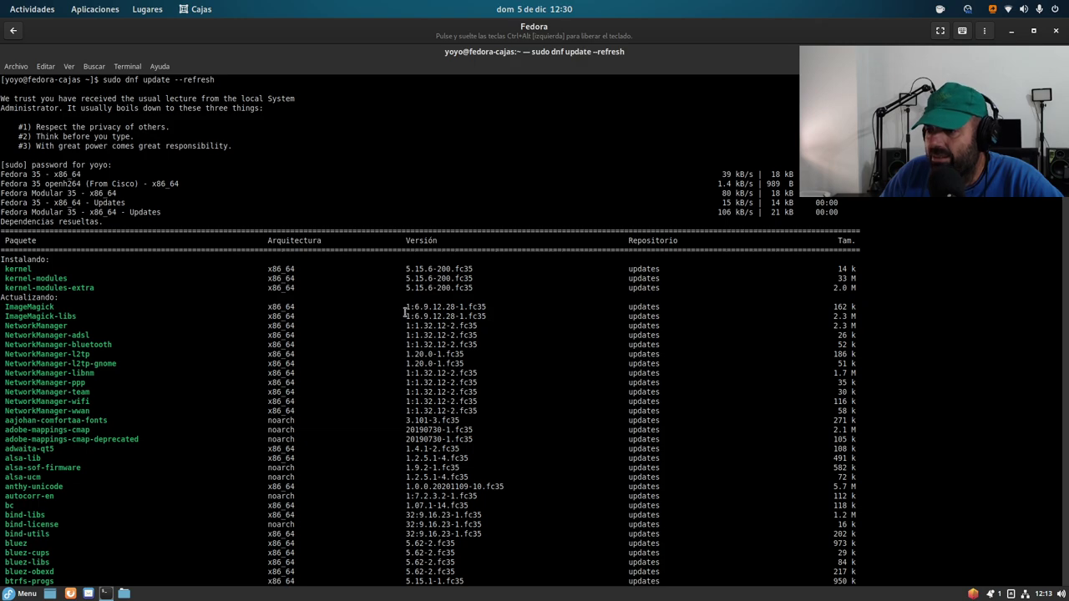
scroll(389, 311, down, 4)
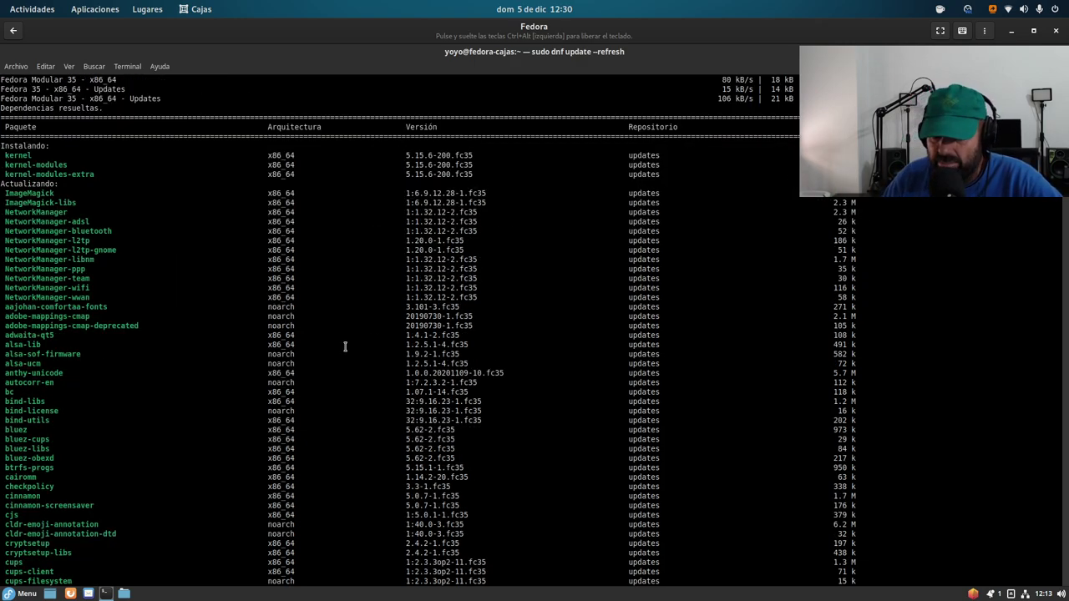
scroll(345, 346, down, 12)
scroll(269, 360, down, 10)
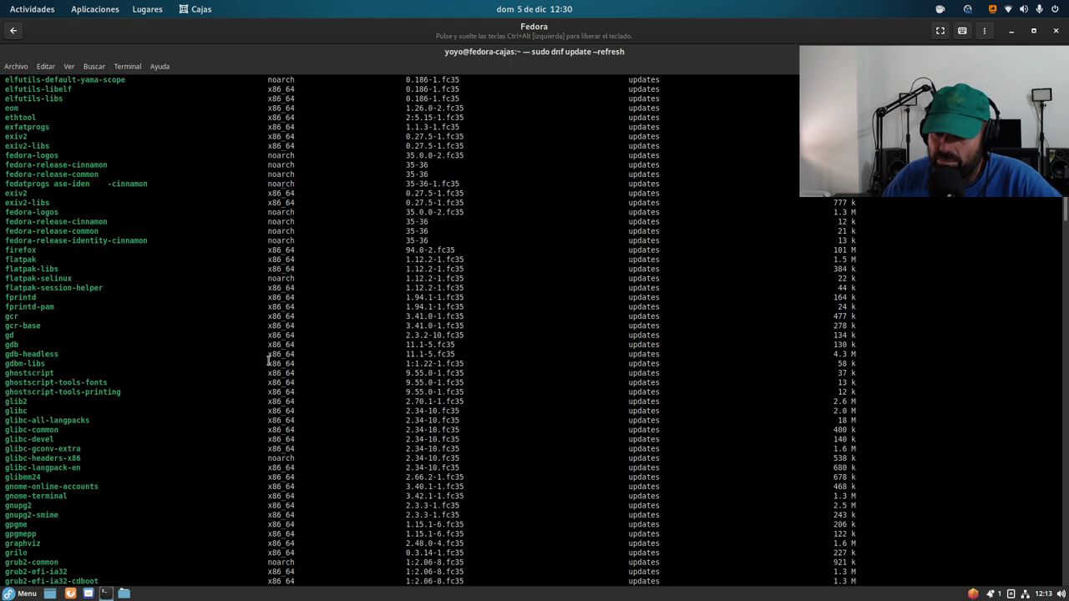
scroll(267, 360, up, 4)
scroll(268, 359, down, 8)
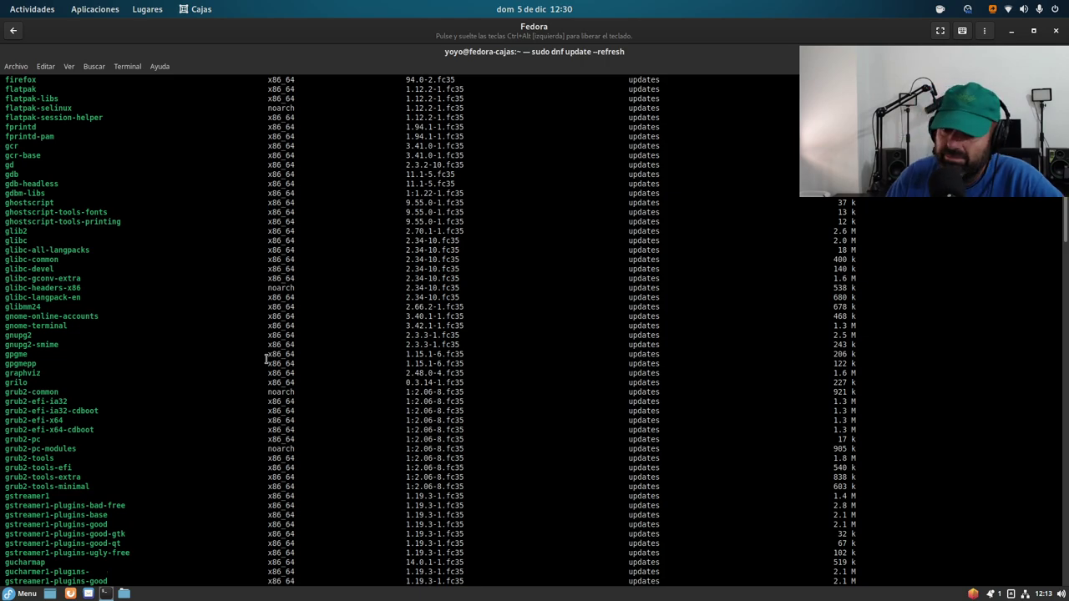
scroll(217, 389, down, 4)
scroll(216, 389, down, 2)
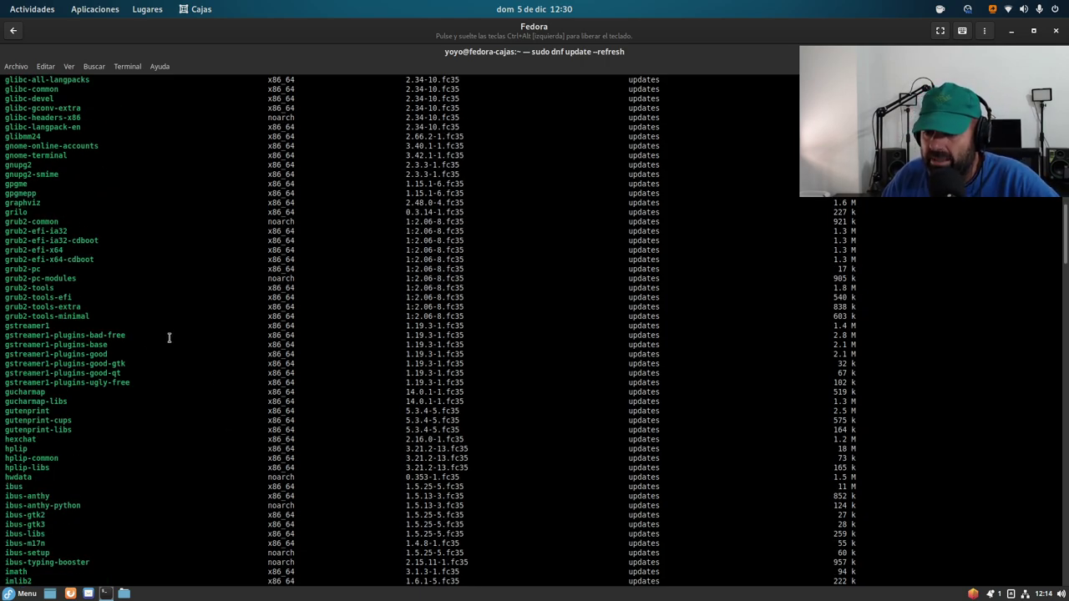
scroll(169, 337, down, 10)
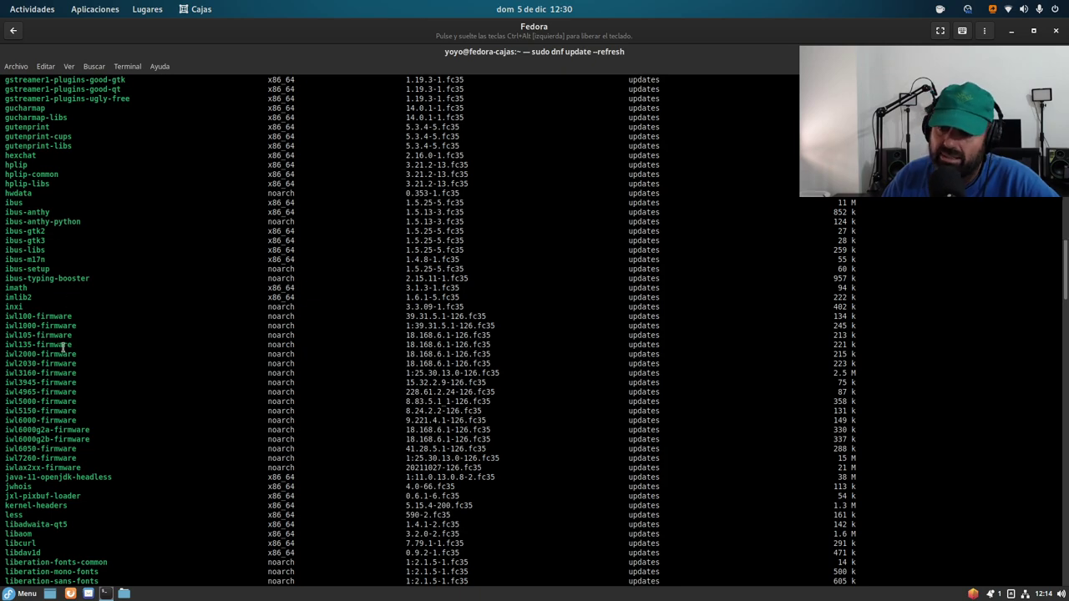
scroll(101, 342, down, 6)
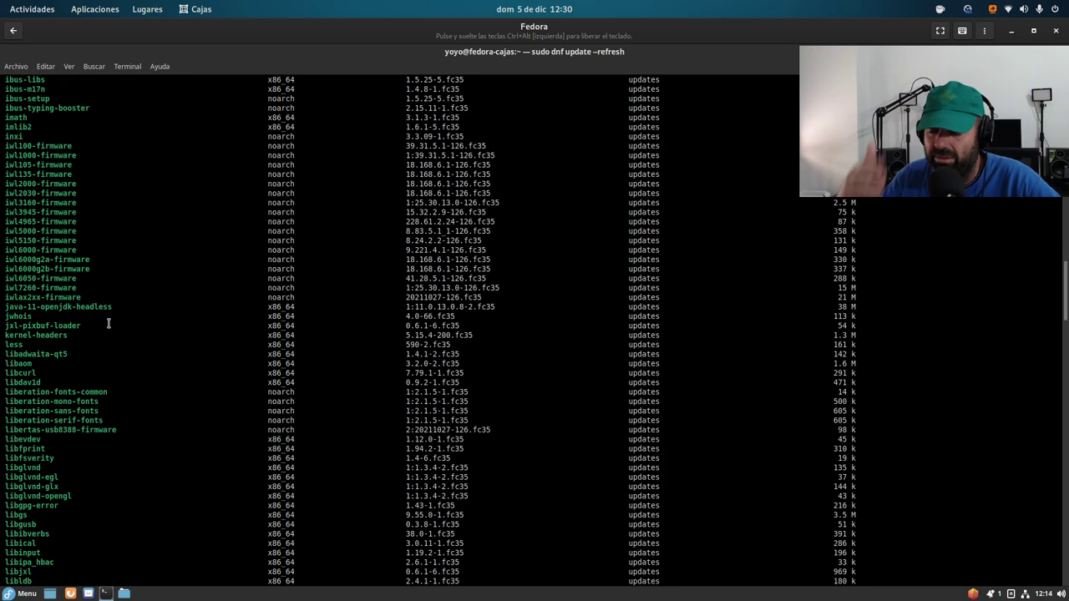
scroll(100, 313, down, 16)
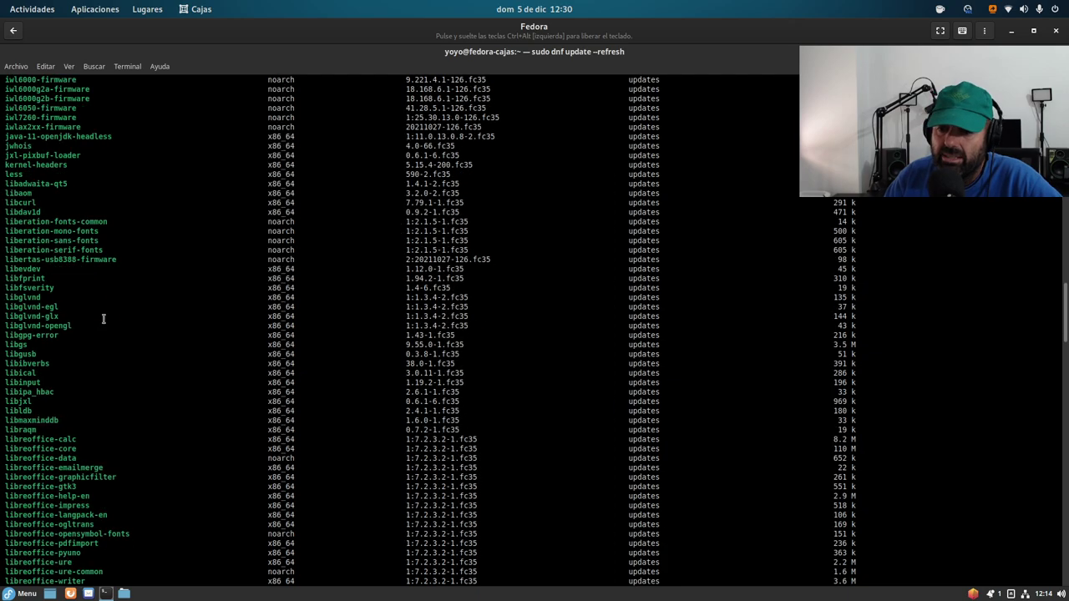